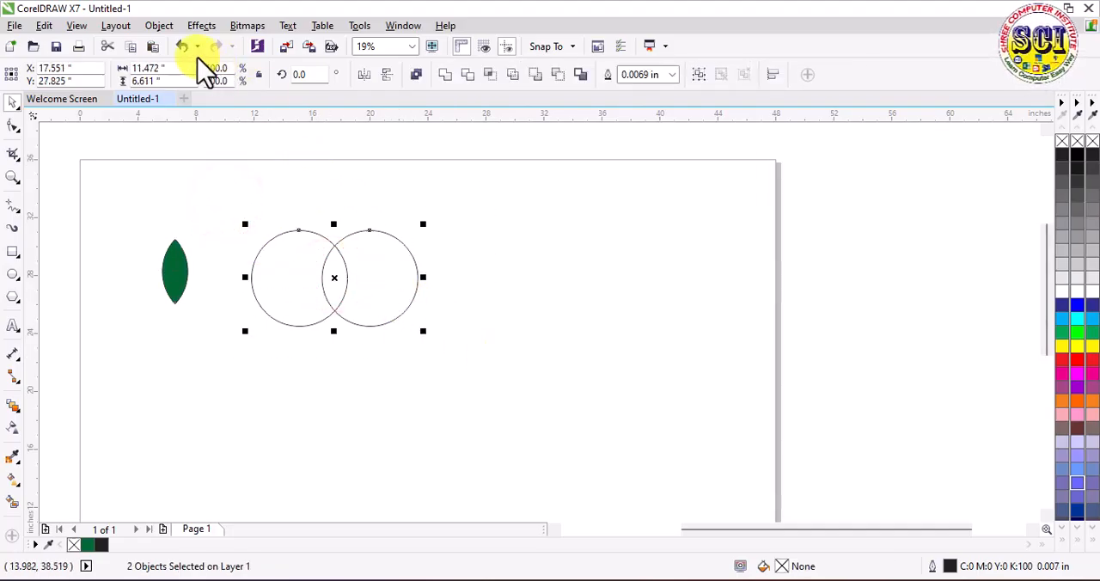
Step: Delete the two overlapping circles and rotate the relocated green leaf about 57.5 degrees around its lower tip
right_click(333, 277)
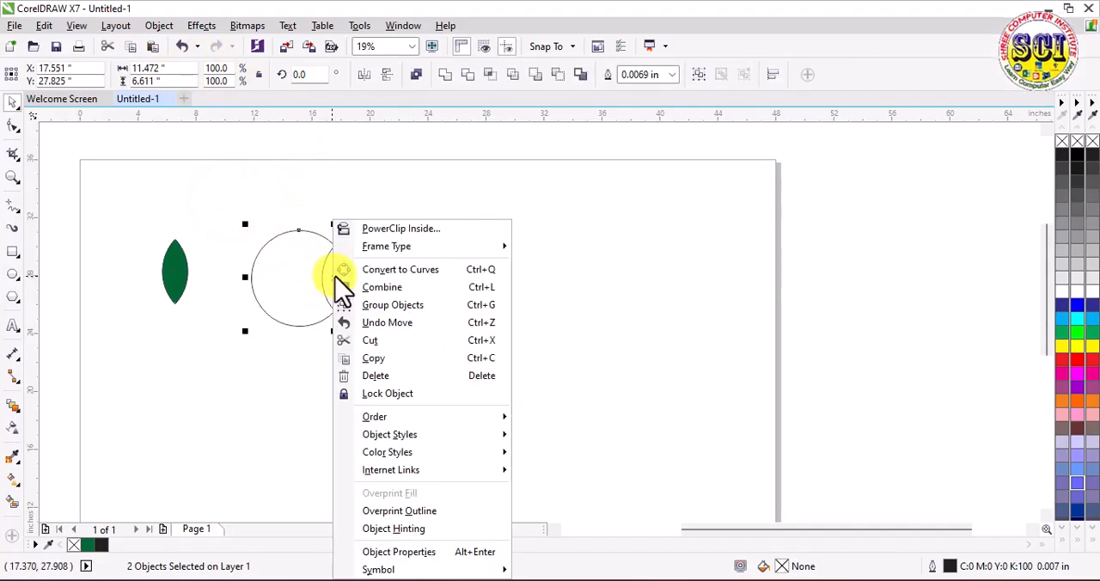
click(384, 374)
mouse_move(170, 280)
mouse_down()
mouse_move(265, 281)
mouse_move(271, 307)
mouse_up()
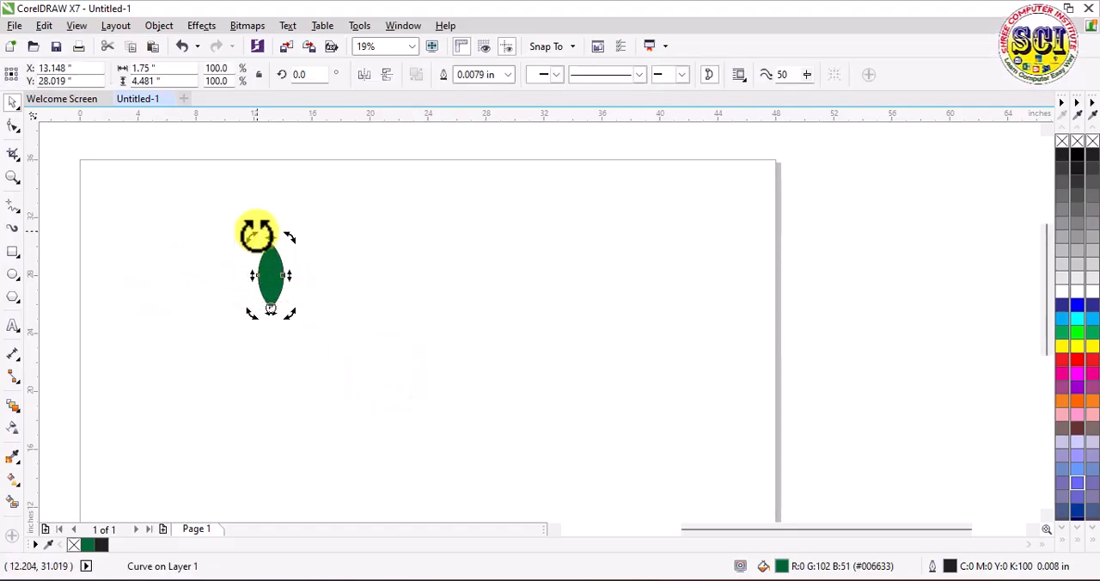
drag(256, 238, 162, 275)
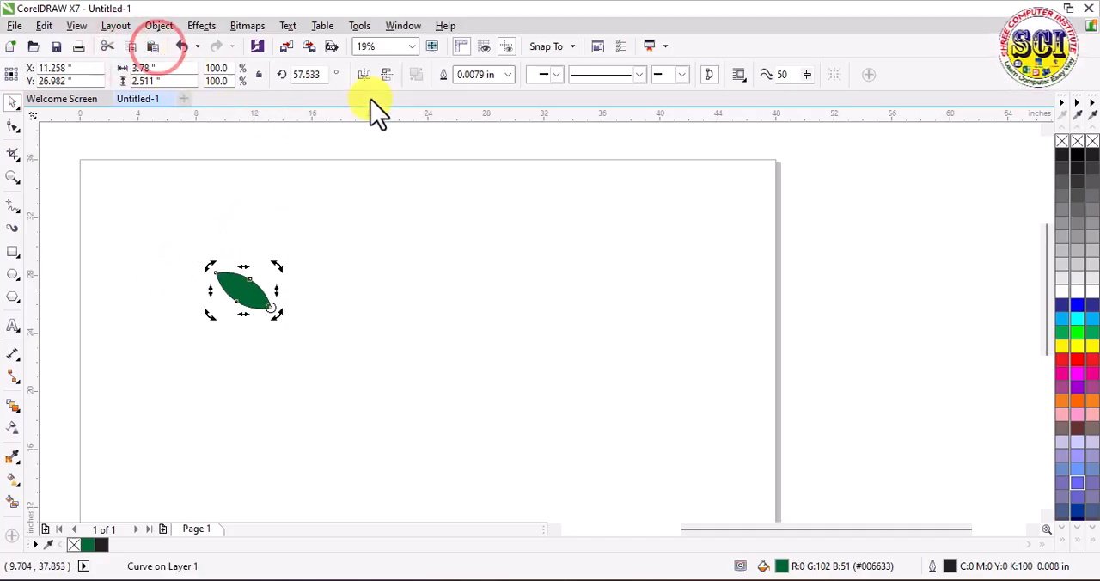
Step: Place a horizontally mirrored copy of the leaf beside the original in a V shape and group the two leaves
click(365, 76)
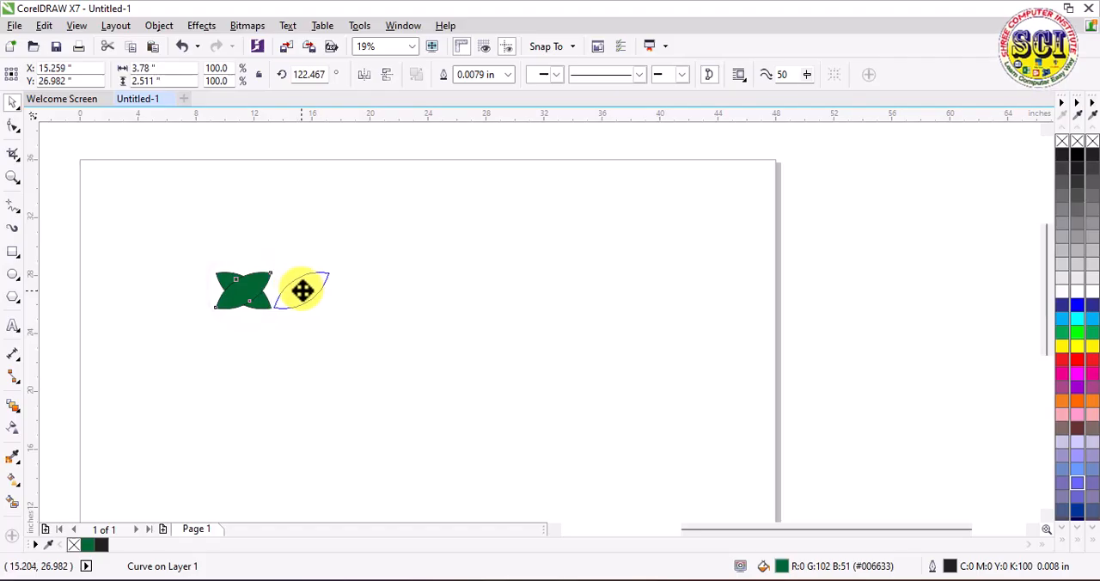
click(329, 364)
drag(180, 238, 368, 327)
right_click(301, 292)
click(381, 307)
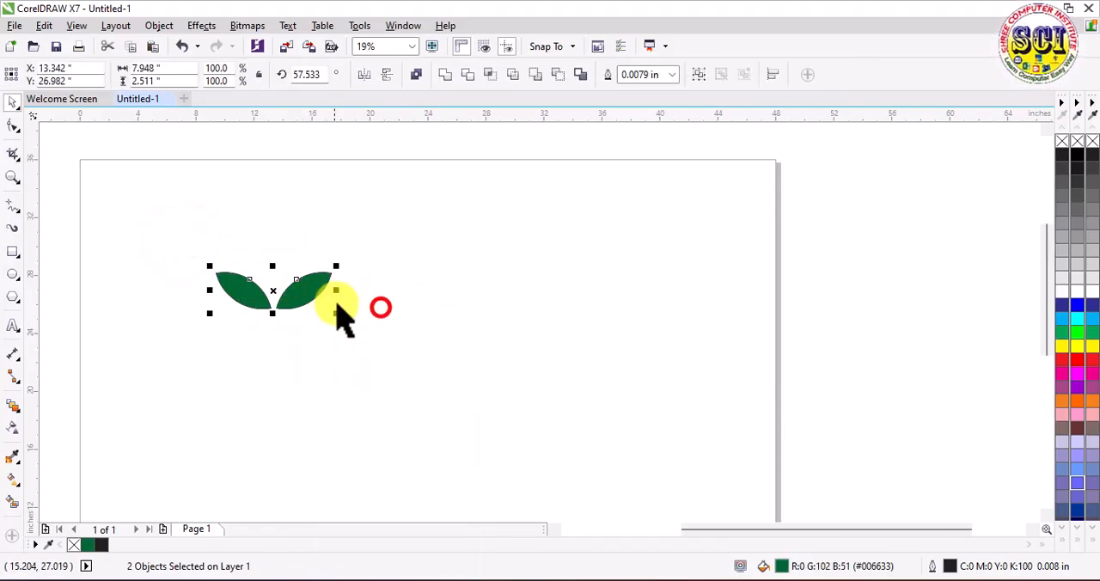
Step: Shrink the leaf pair to about 6 inches wide near the page's upper edge and place a copy about 17 inches straight below it
drag(305, 288, 337, 198)
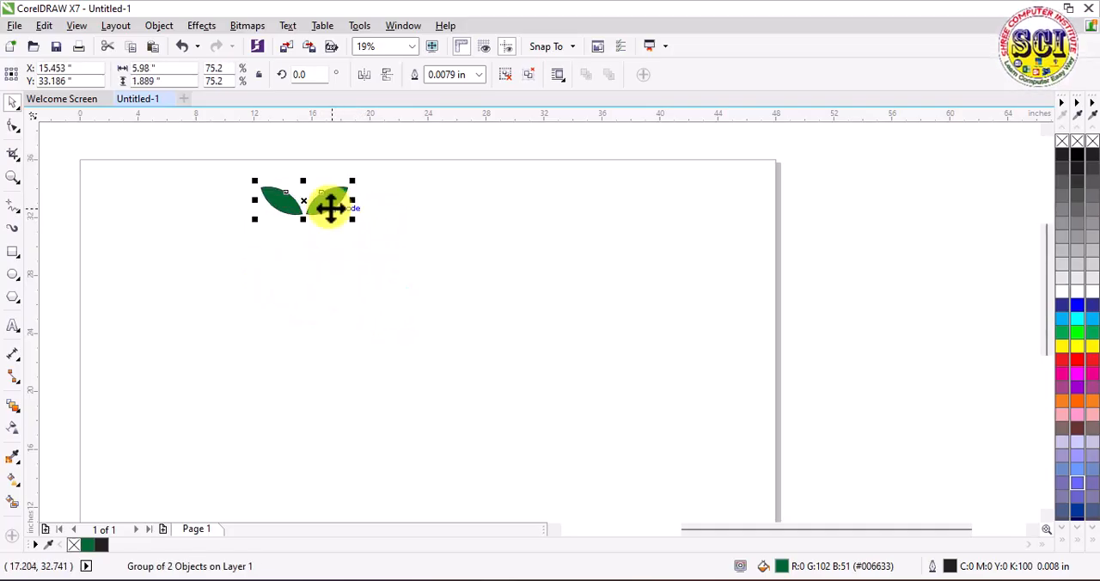
click(152, 46)
drag(320, 206, 320, 458)
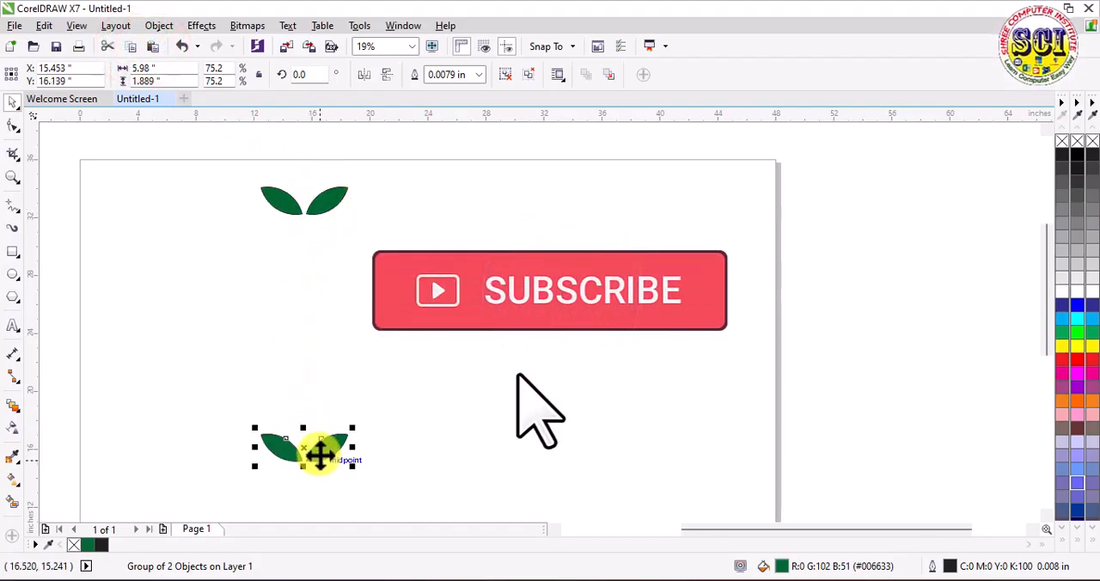
Step: Blend the upper leaf pair into the lower leaf pair with 20 steps
click(23, 420)
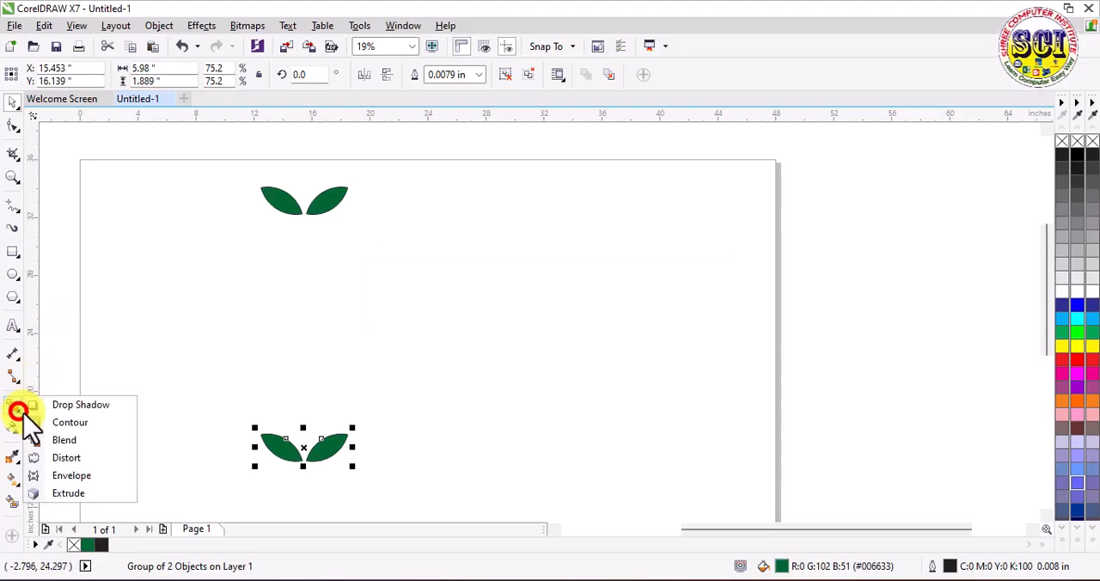
click(64, 445)
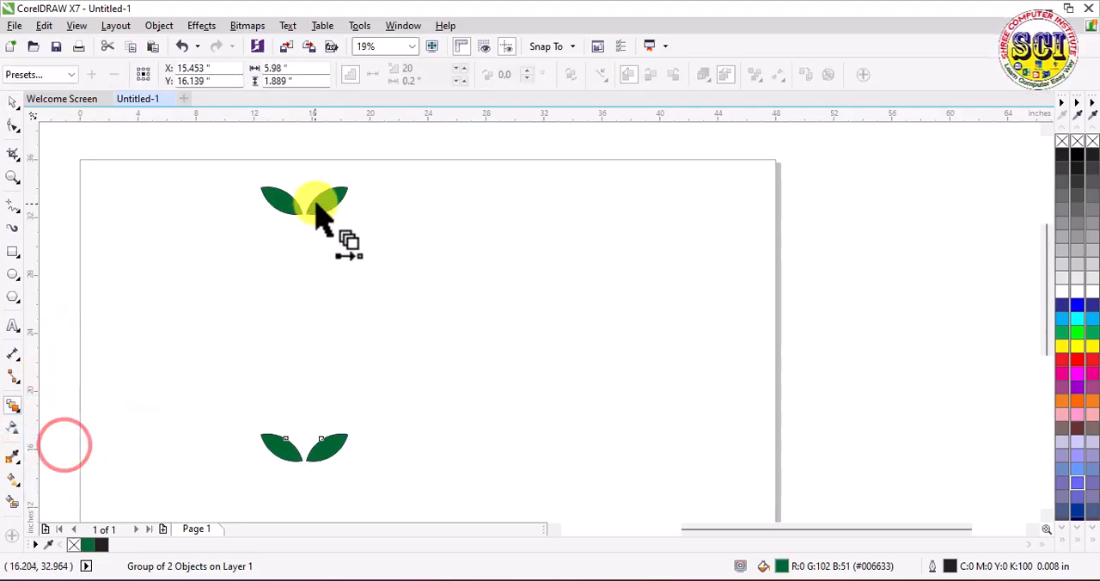
drag(311, 203, 290, 444)
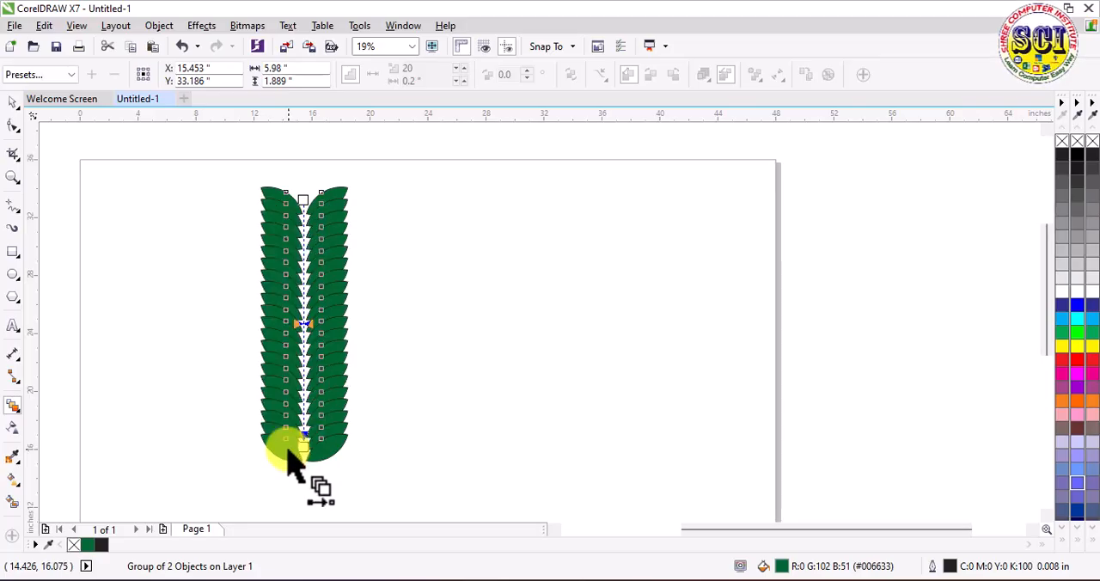
Step: Draw a circle about 12.6 inches across beside the blend and reduce it to an open arc from 120 to 270 degrees
click(13, 275)
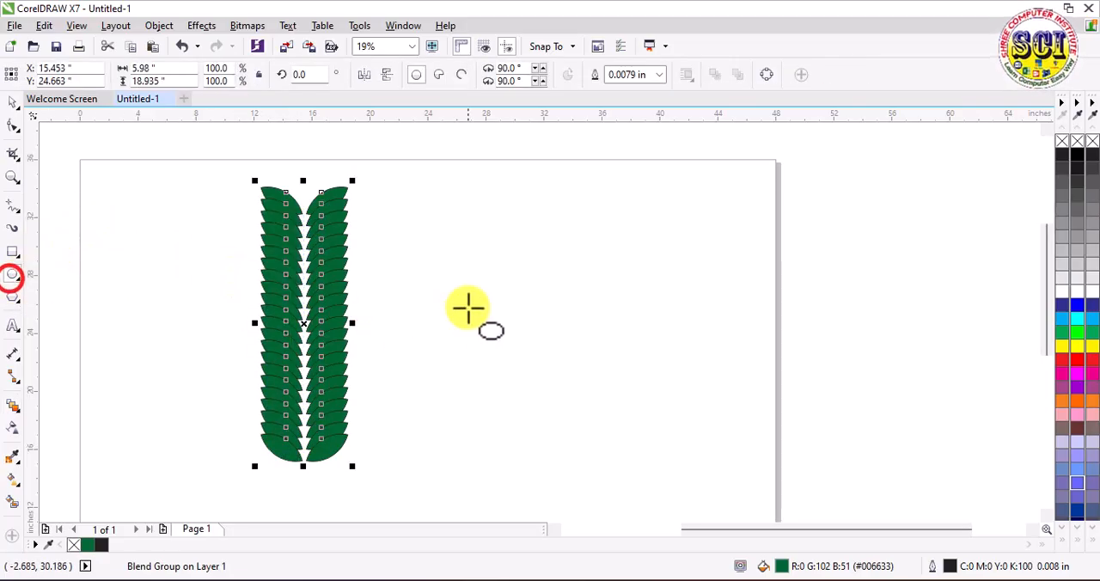
drag(446, 228, 572, 411)
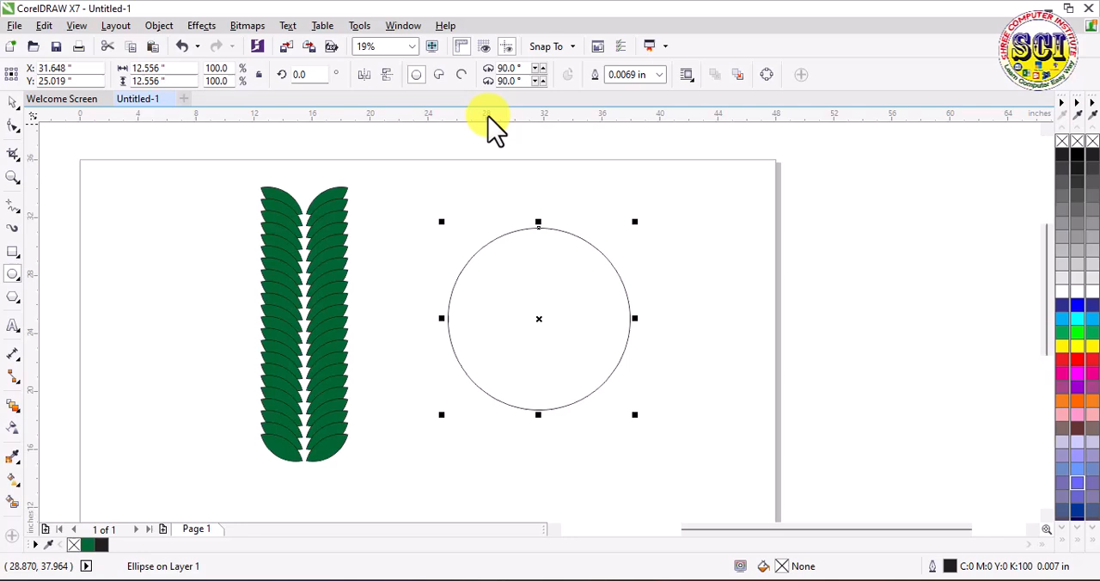
click(13, 126)
drag(628, 317, 484, 191)
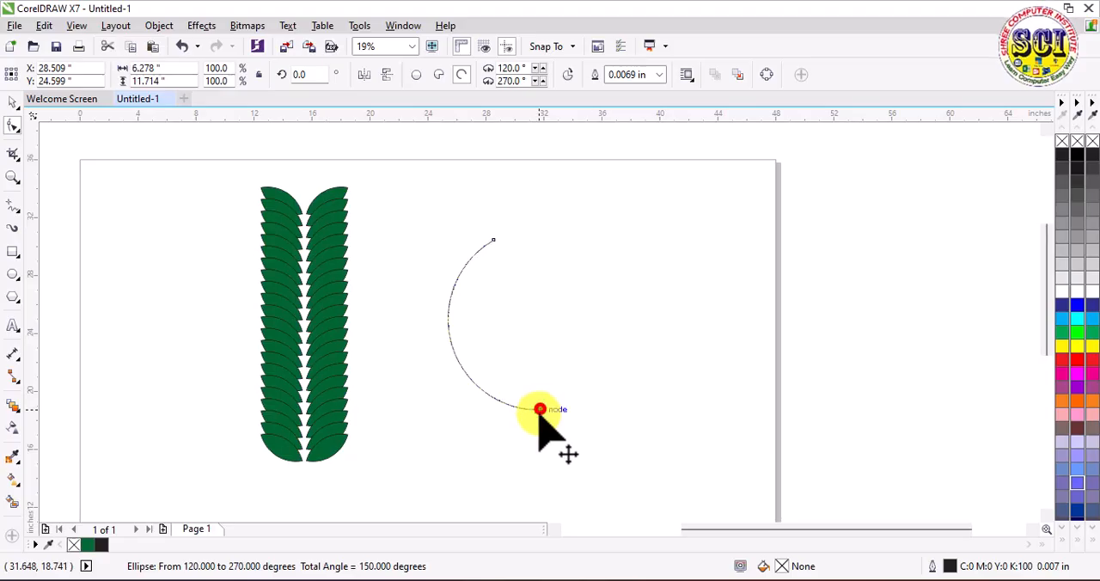
Step: Assign the open arc as the new path of the leaf blend
click(12, 101)
click(275, 201)
click(598, 74)
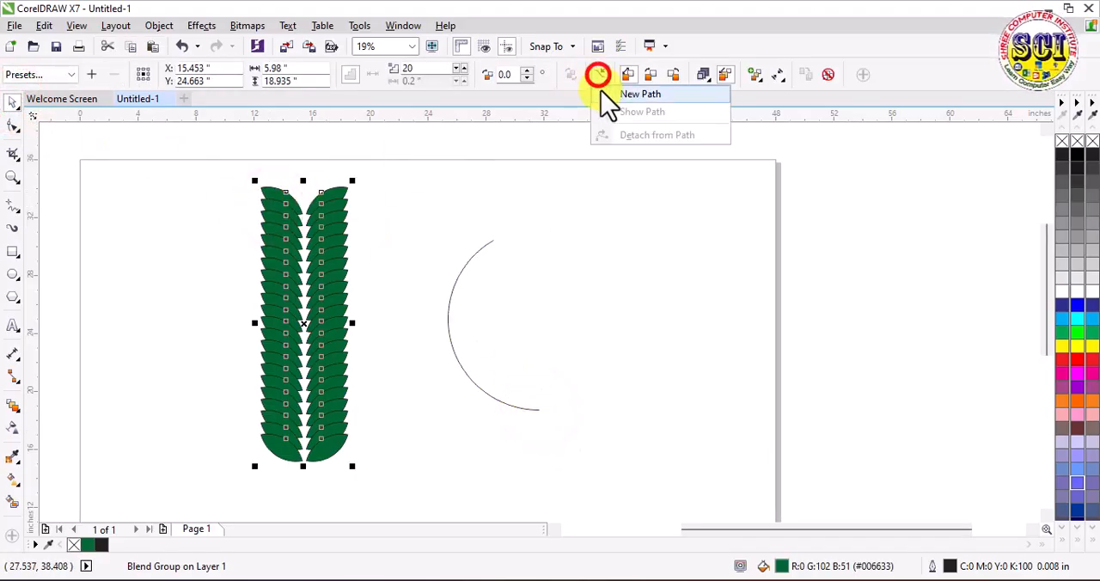
click(608, 95)
click(475, 255)
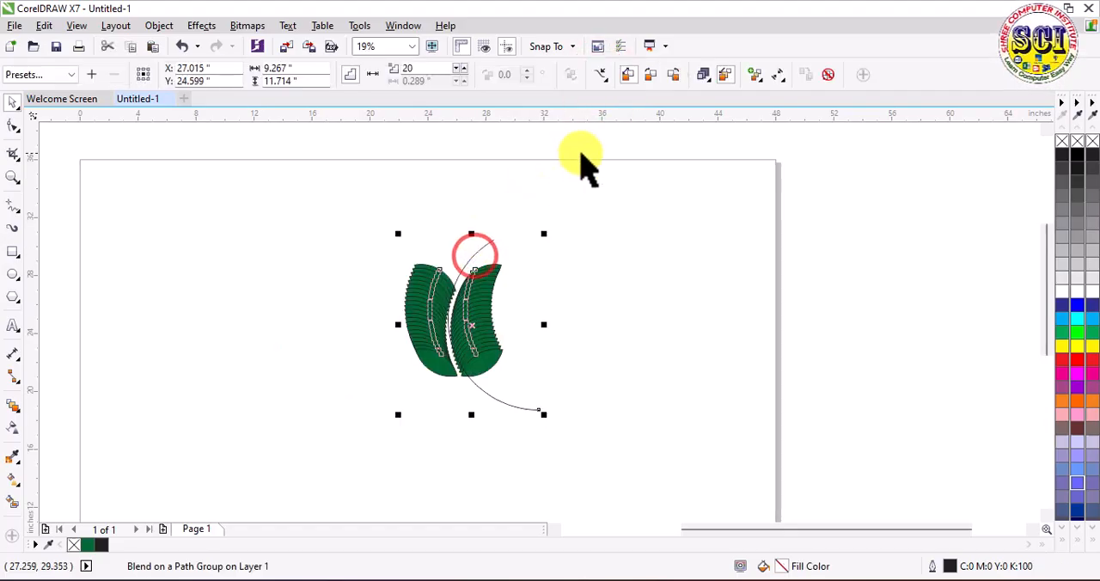
Step: Spread the leaf blend along the full arc and rotate all its objects to follow the path
click(773, 76)
click(792, 164)
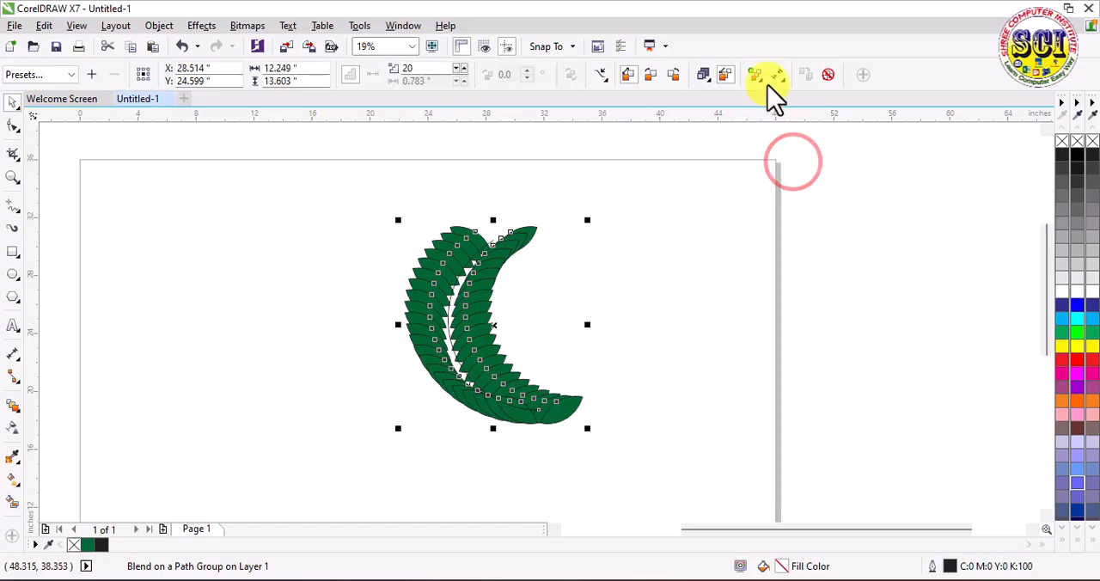
click(768, 77)
click(787, 180)
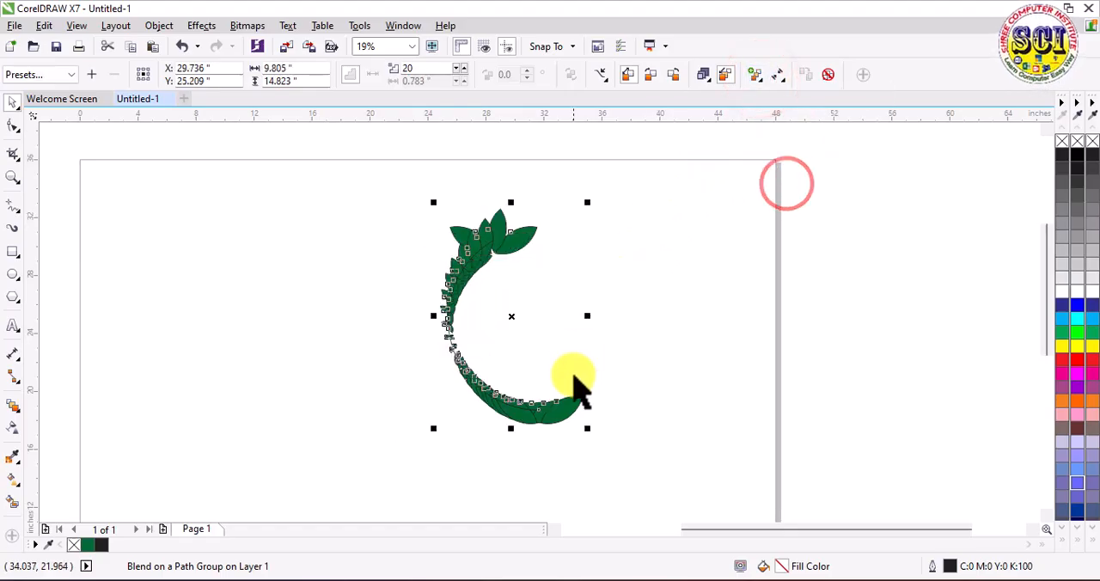
Step: Rotate the control leaf pair at the arc's lower end to about 79 degrees
click(673, 410)
click(563, 404)
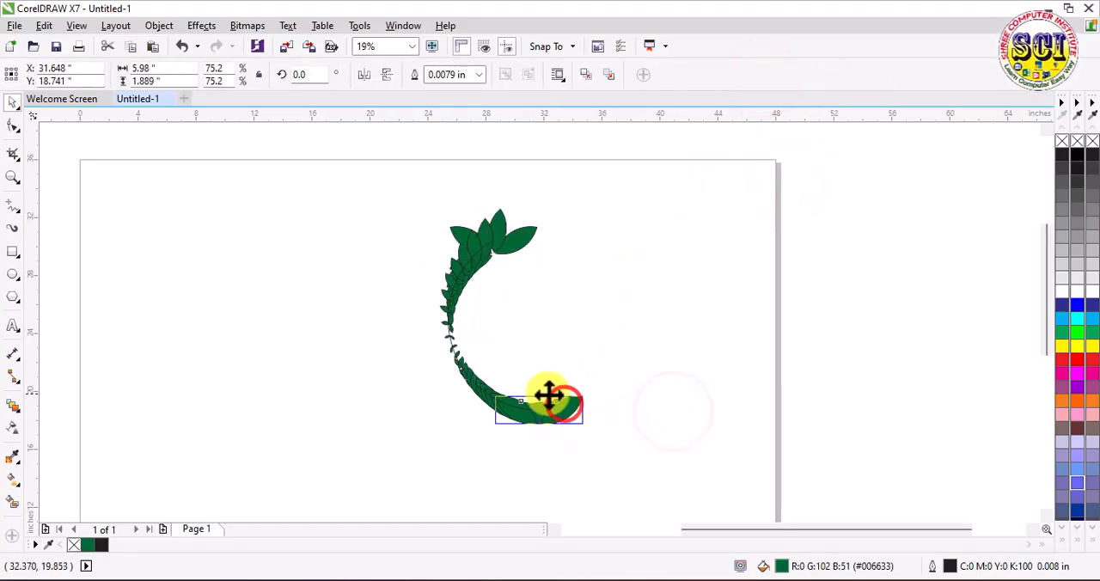
scroll(559, 425, up, 5)
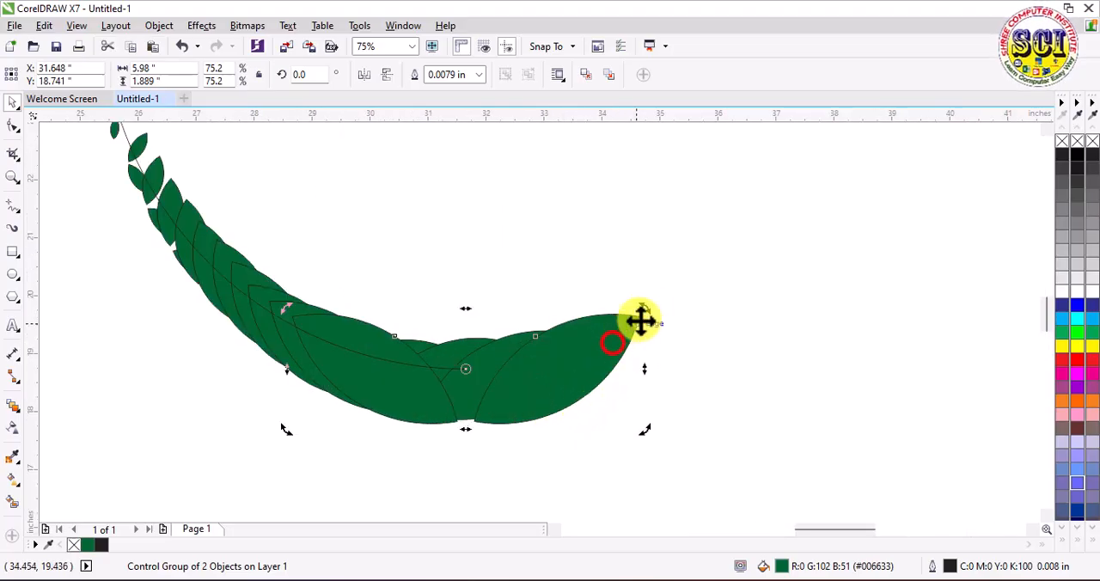
drag(646, 310, 449, 243)
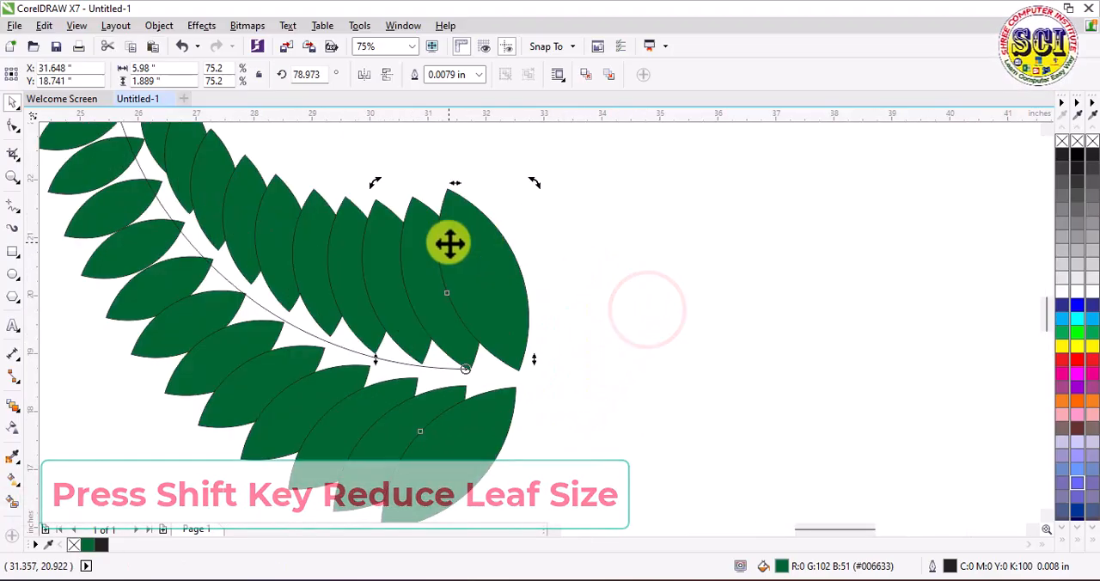
Step: Shrink the leaf pair at the arc's lower end to about 29% scale
scroll(482, 245, down, 3)
click(621, 246)
click(498, 250)
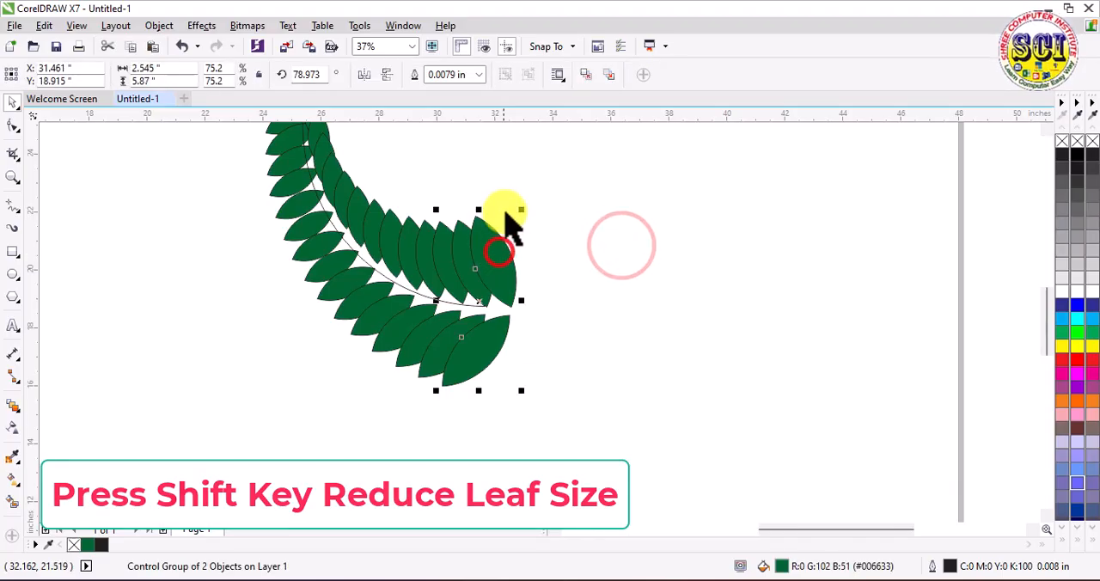
drag(521, 210, 481, 290)
Step: Rotate the control leaf pair at the arc's upper end to about 306 degrees and shrink it to about 17% scale
scroll(479, 290, down, 2)
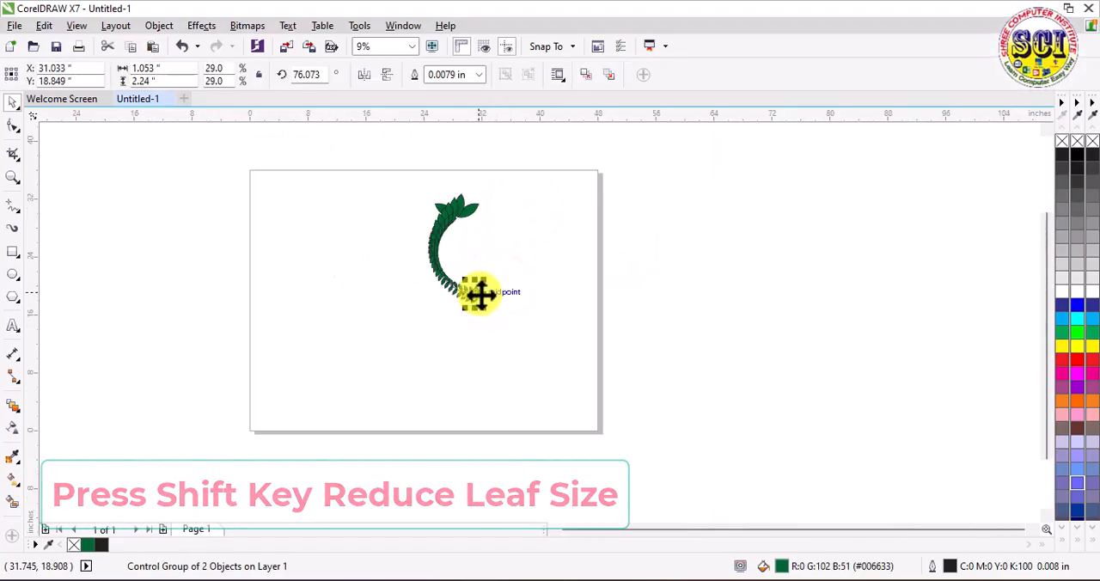
scroll(473, 211, up, 2)
click(473, 196)
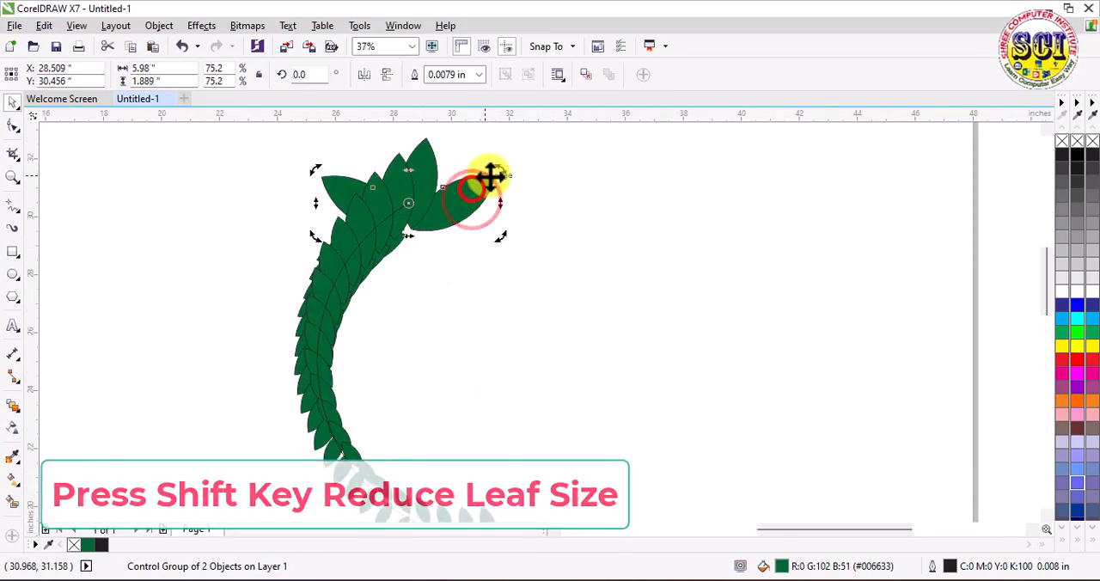
drag(502, 170, 422, 215)
click(531, 231)
click(469, 260)
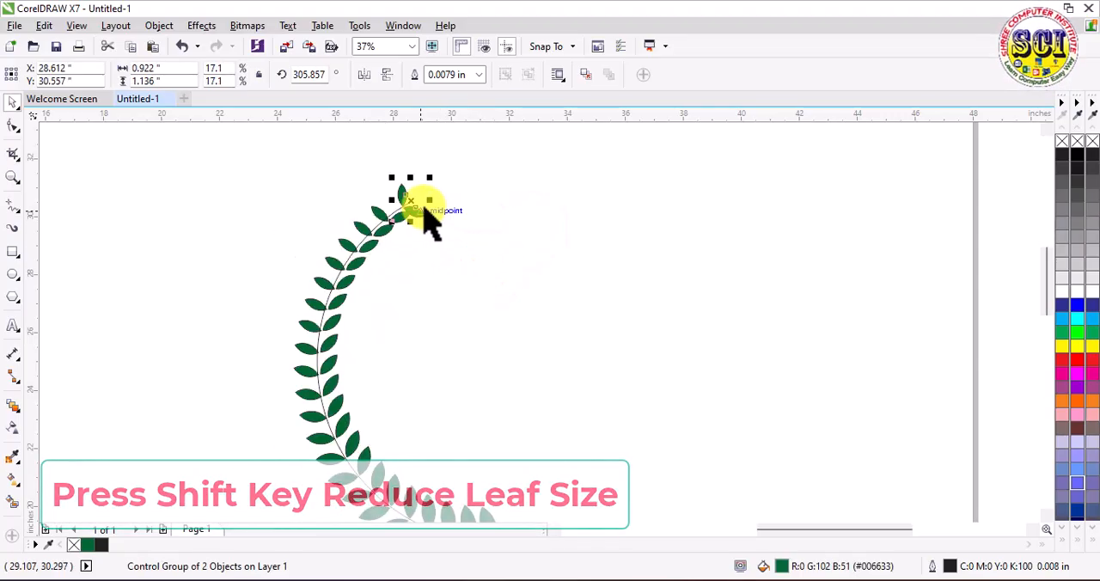
Step: Reposition the upper-end leaf pair on the arc's tip and rotate it to about 302 degrees so it straddles the curve
scroll(422, 216, up, 4)
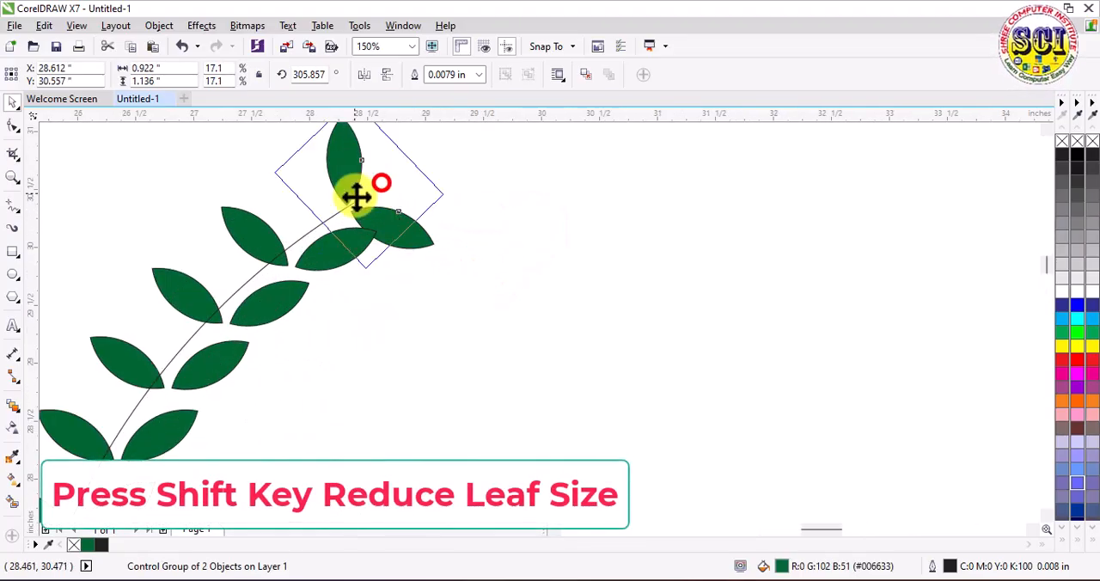
mouse_move(357, 197)
mouse_down()
mouse_move(344, 203)
mouse_move(376, 206)
mouse_up()
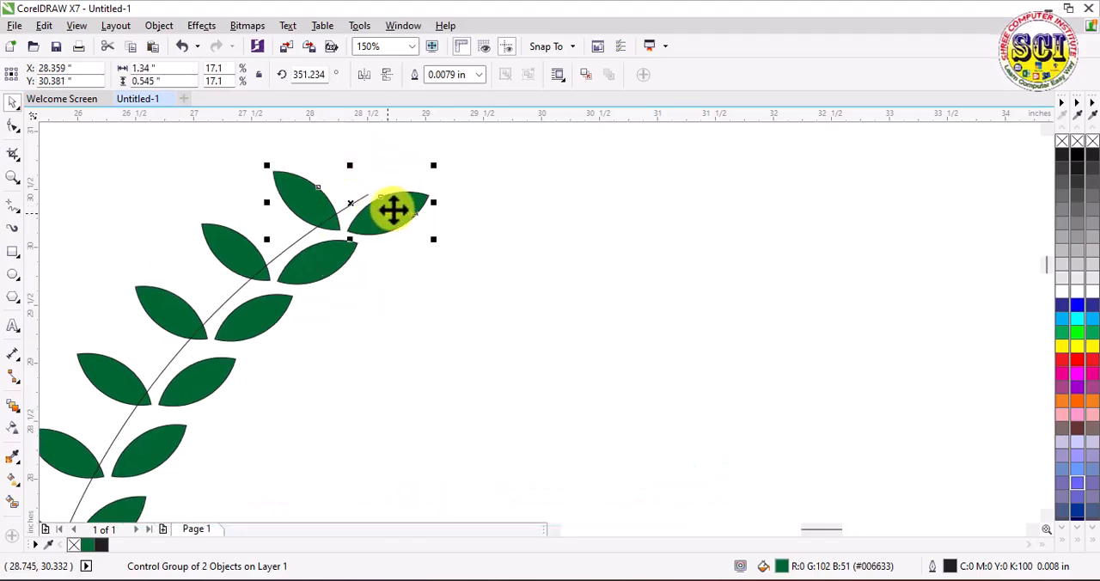
click(351, 206)
mouse_move(361, 230)
mouse_down()
mouse_move(378, 219)
mouse_move(355, 234)
mouse_up()
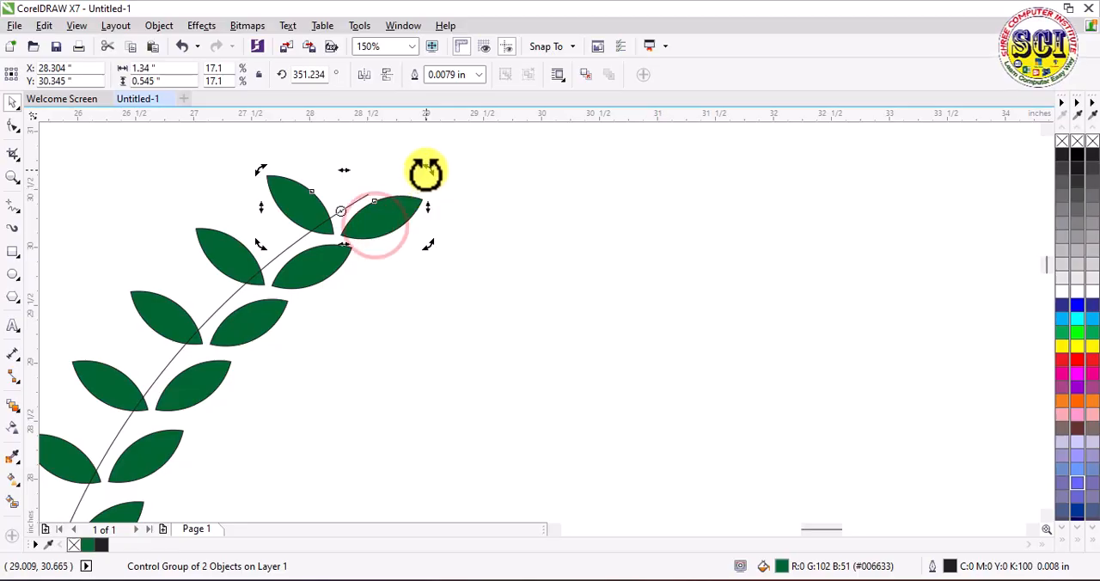
drag(427, 170, 425, 253)
Step: Shrink the leaf pair at the arc's upper tip to about 9.3% scale so the leaves taper along the branch
scroll(430, 248, down, 2)
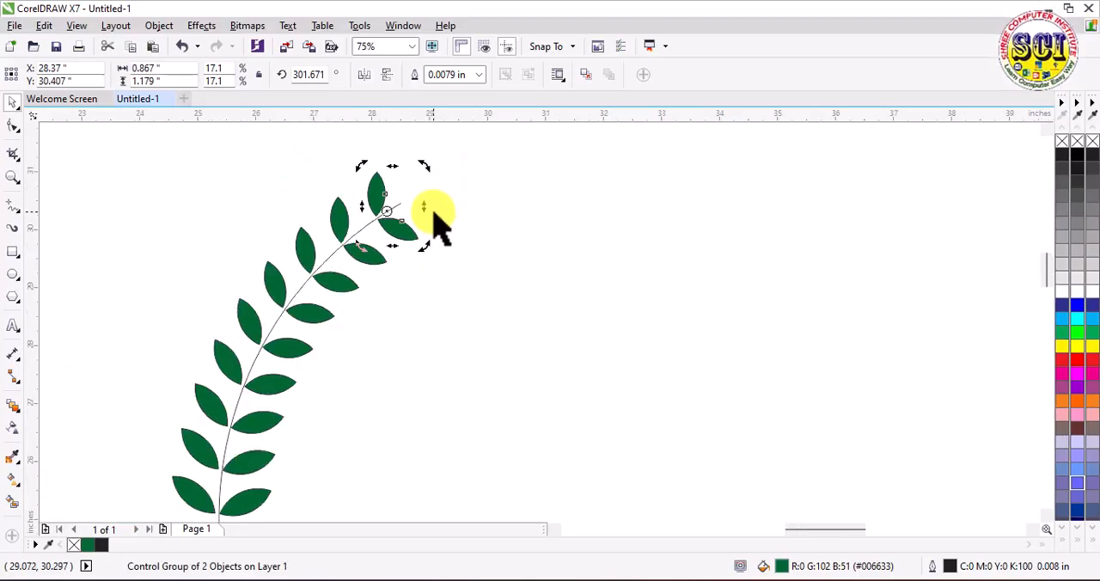
scroll(435, 220, down, 2)
scroll(424, 212, up, 3)
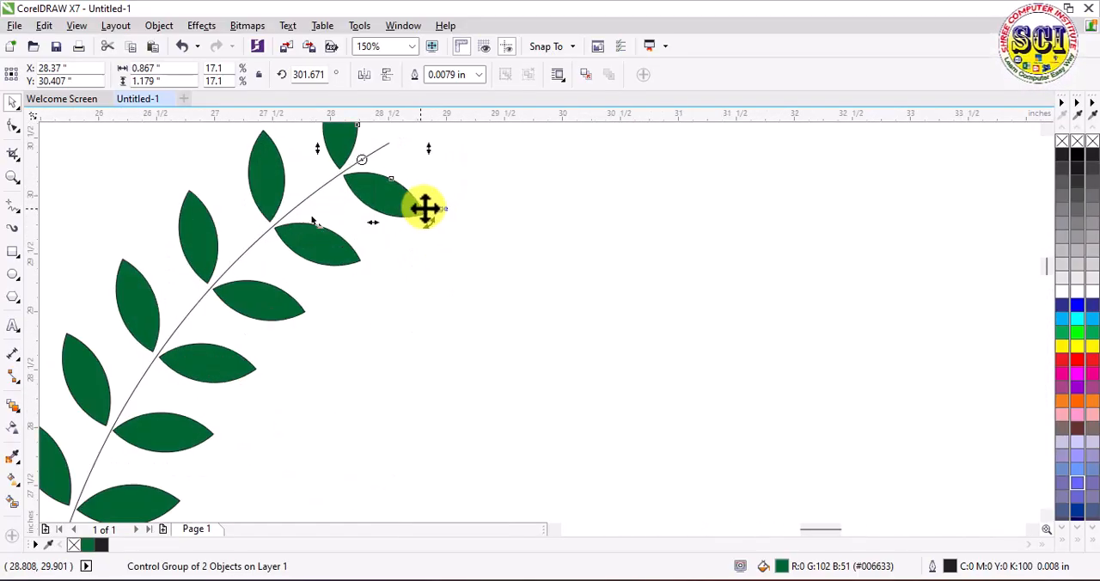
click(491, 192)
click(401, 208)
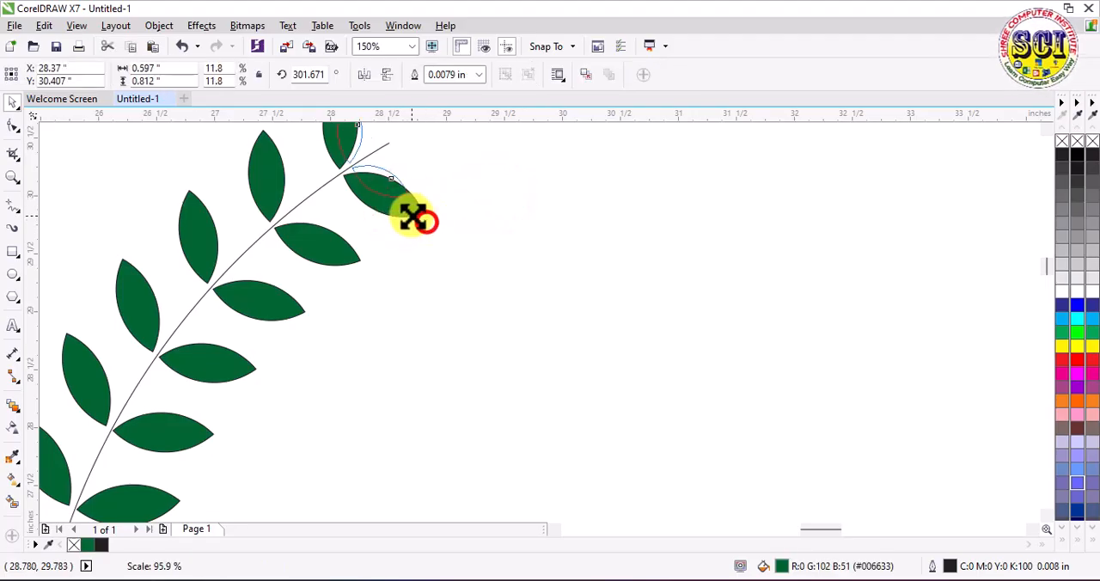
scroll(405, 213, down, 5)
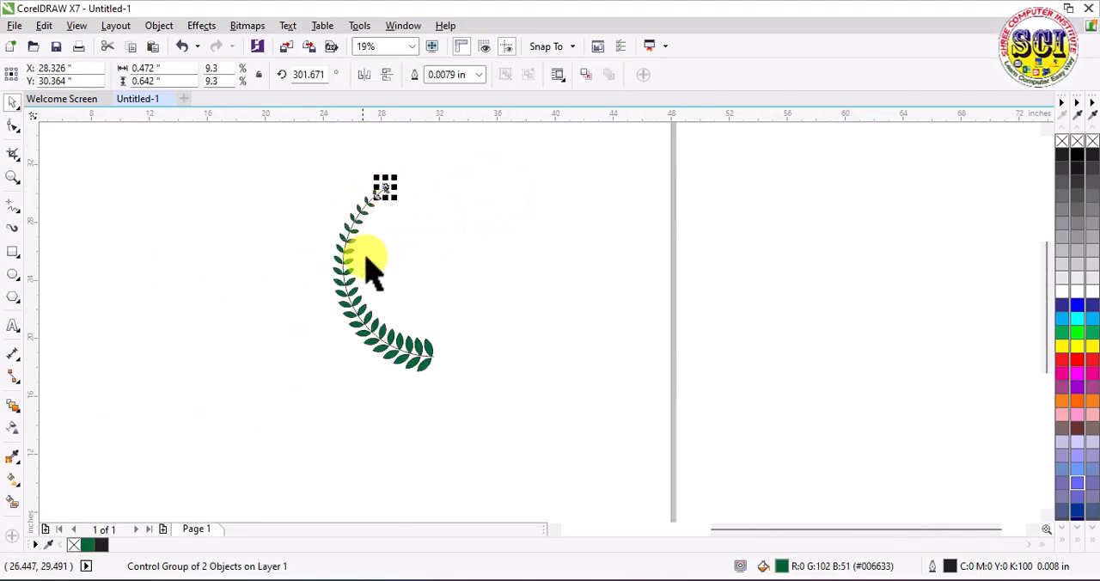
scroll(395, 186, up, 5)
click(419, 183)
scroll(361, 229, down, 3)
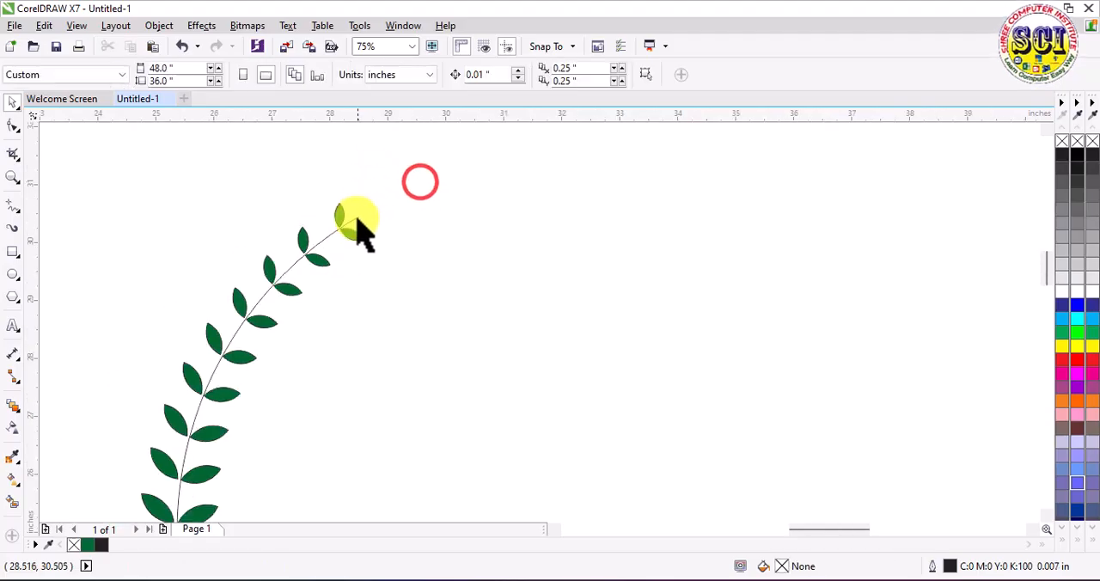
scroll(376, 342, up, 1)
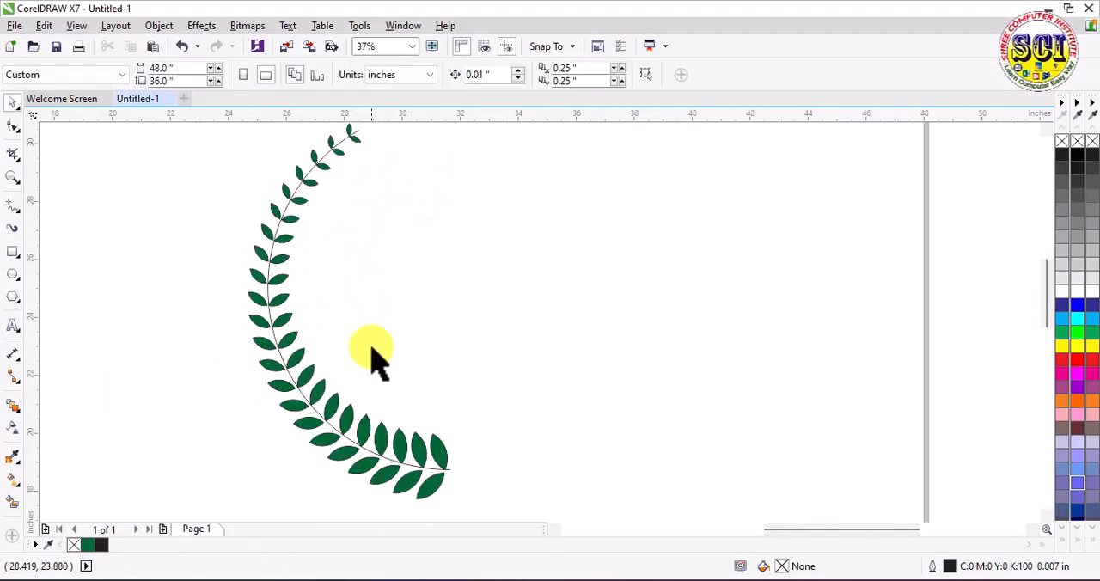
Step: Break the leaf blend apart from its arc path
click(279, 347)
scroll(284, 335, up, 1)
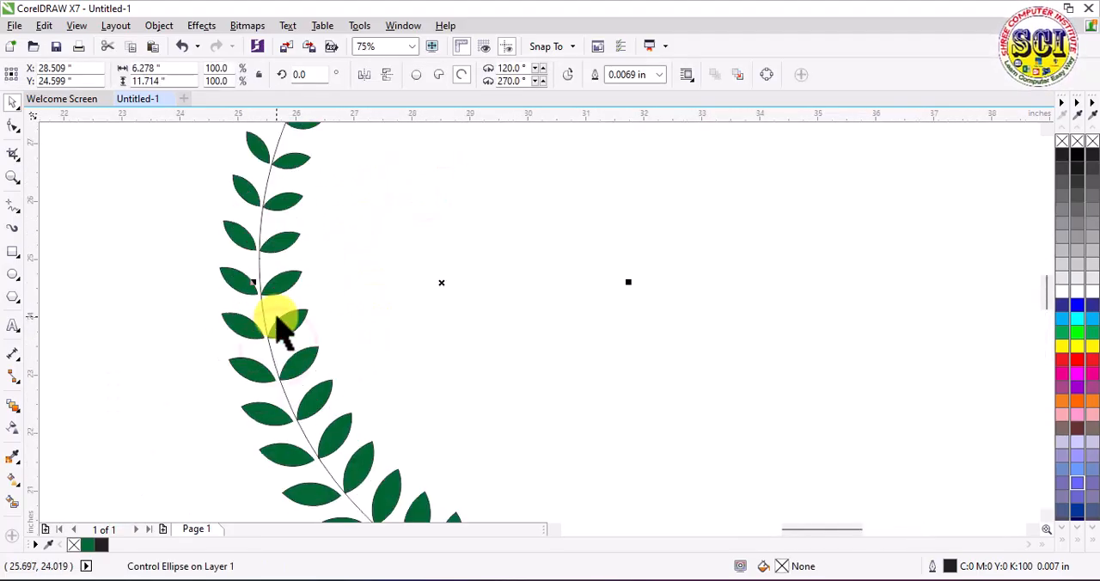
right_click(268, 292)
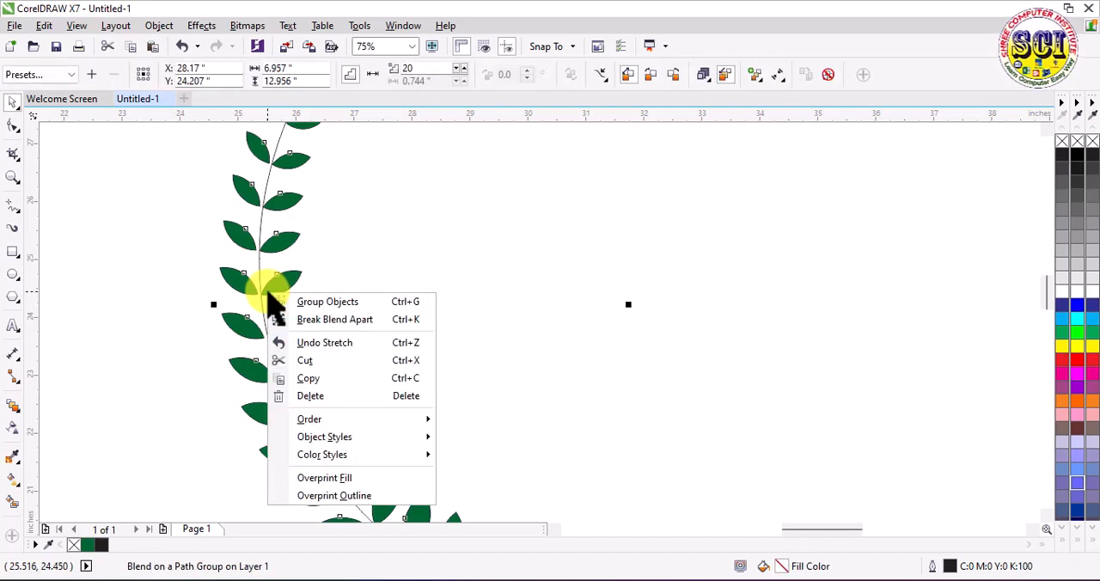
click(346, 245)
right_click(283, 287)
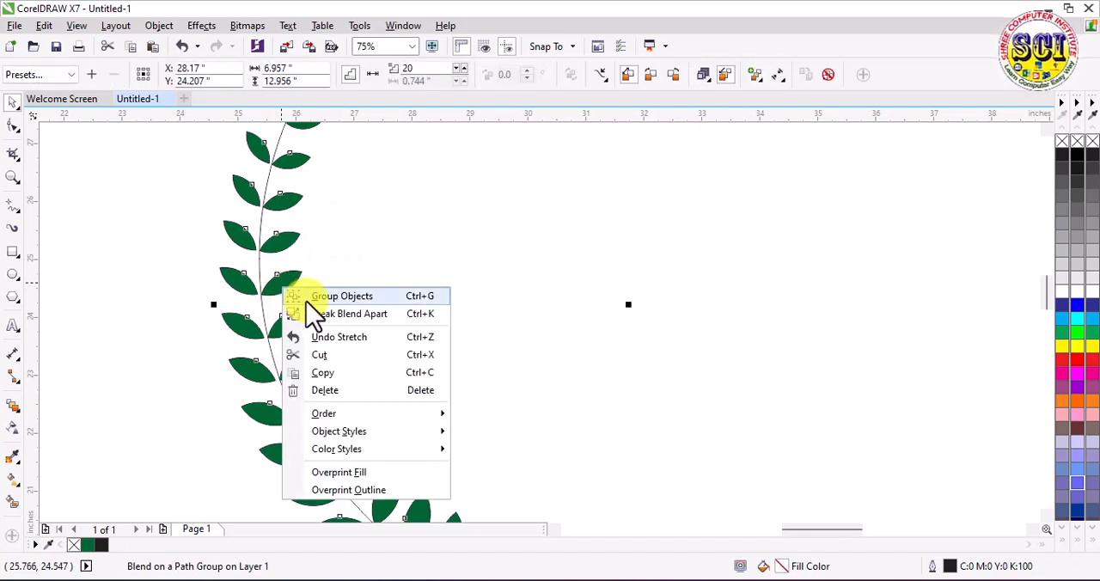
click(344, 317)
click(356, 266)
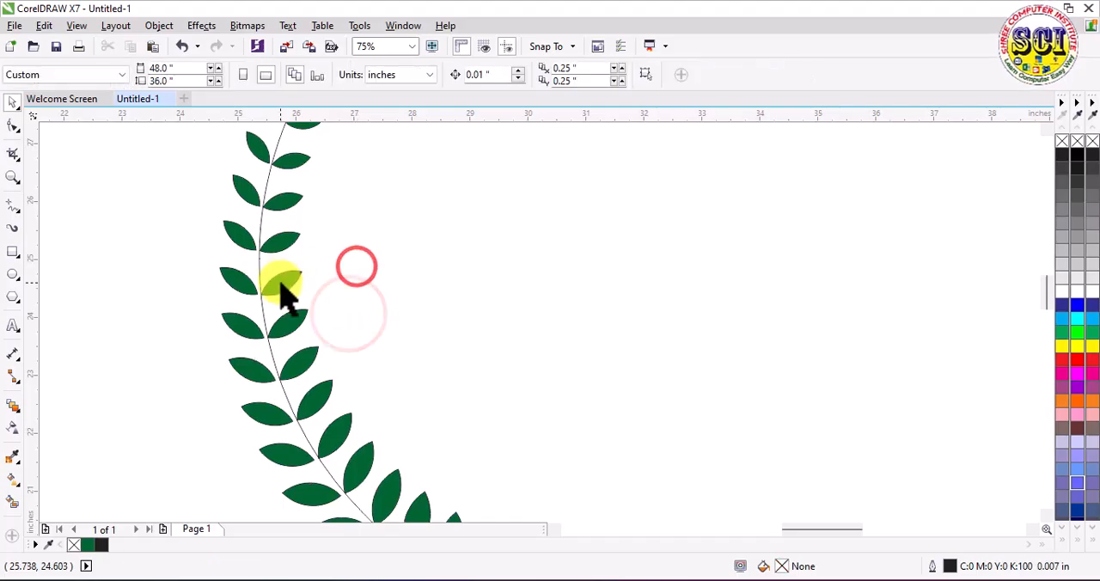
Step: Ungroup all the intermediate blend leaves into separate objects
click(281, 282)
right_click(281, 282)
click(297, 265)
click(385, 251)
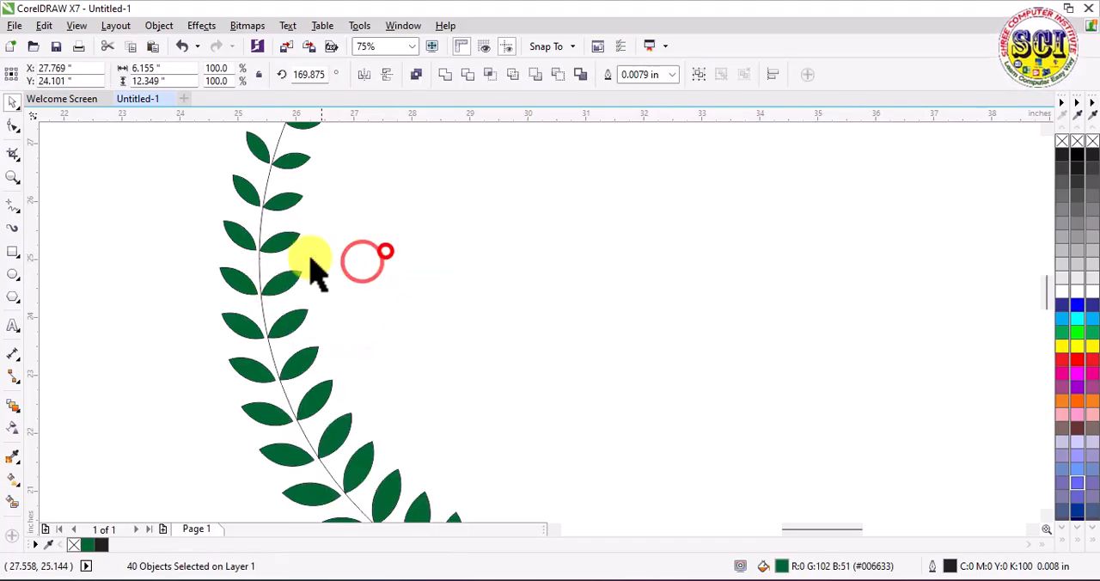
Step: Move the arc about 4.3 inches to the right, clear of the leaves
drag(262, 286, 508, 285)
scroll(443, 296, down, 2)
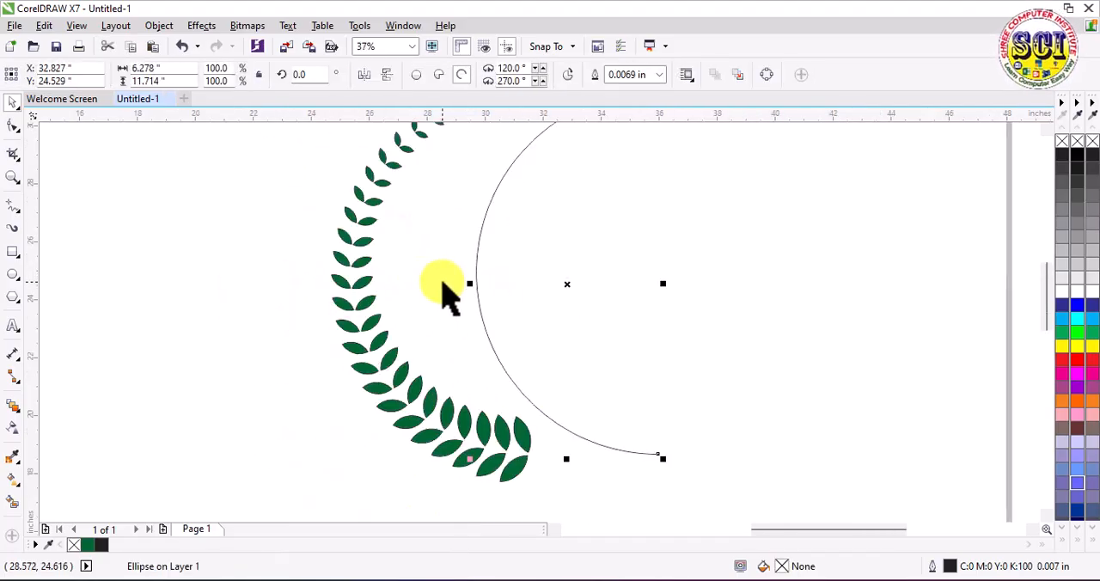
scroll(446, 295, down, 1)
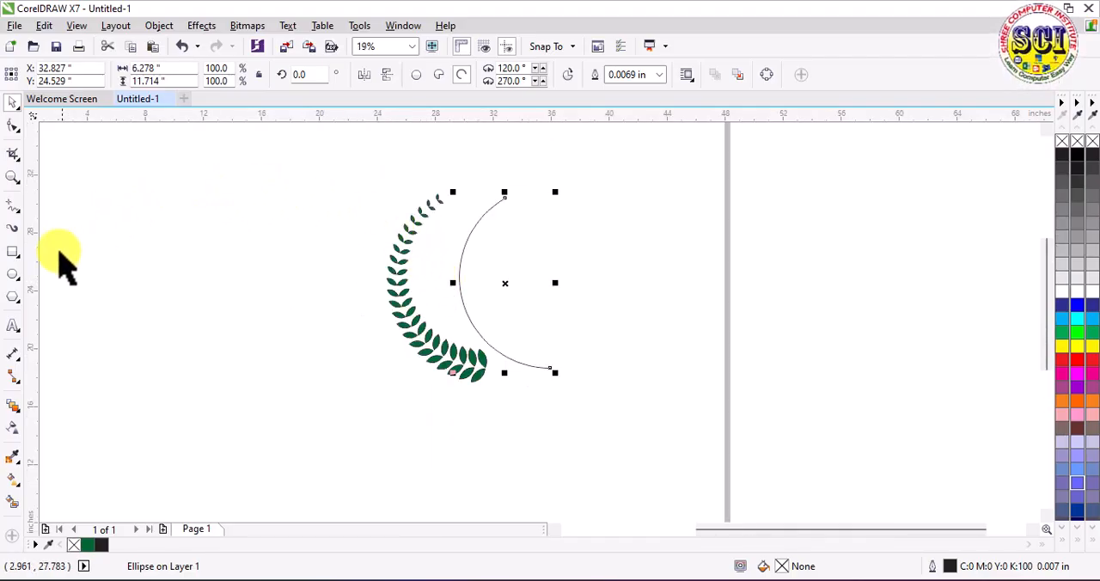
Step: Apply a tapered Artistic Media preset stroke to the arc with a stroke width of 0.18425 inches
click(14, 229)
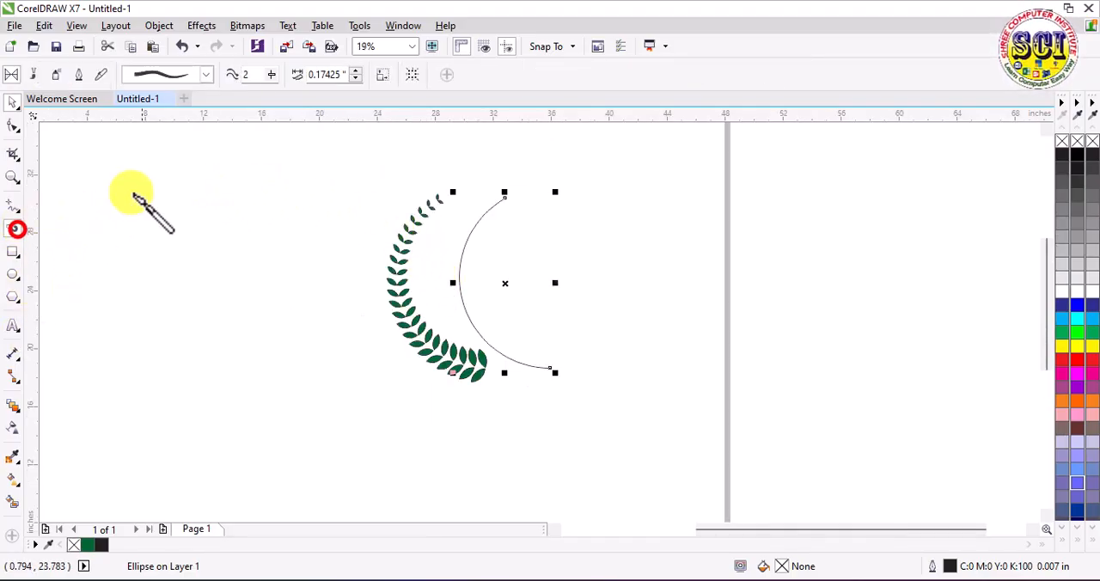
click(207, 75)
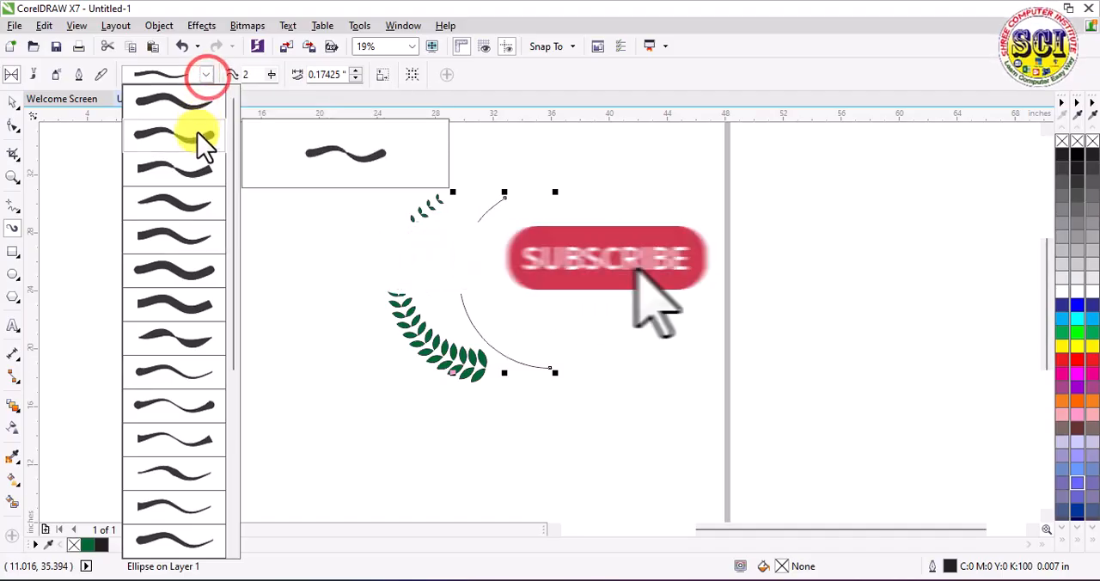
click(192, 235)
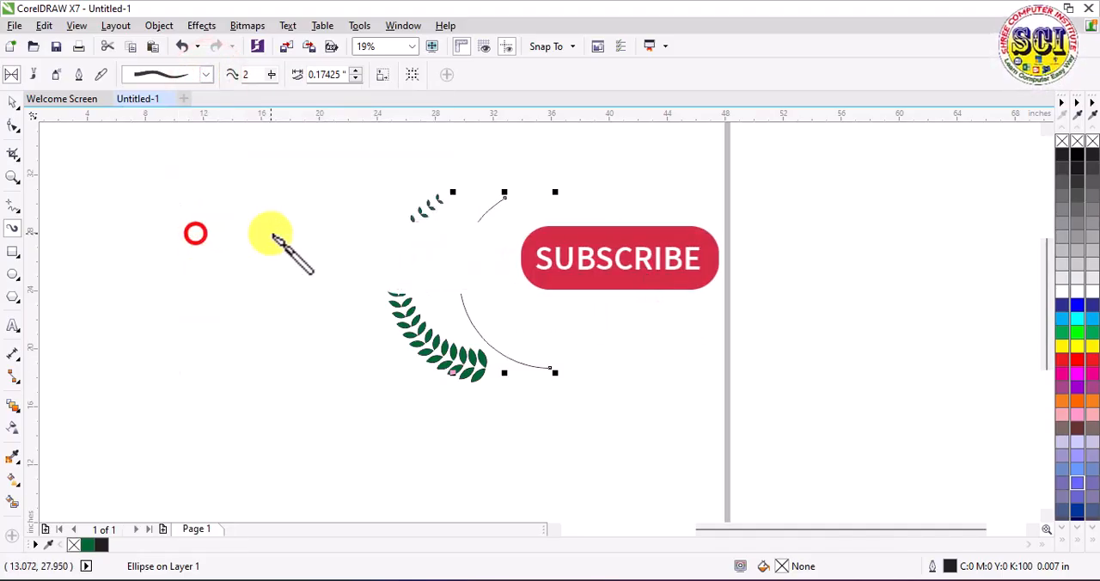
click(356, 72)
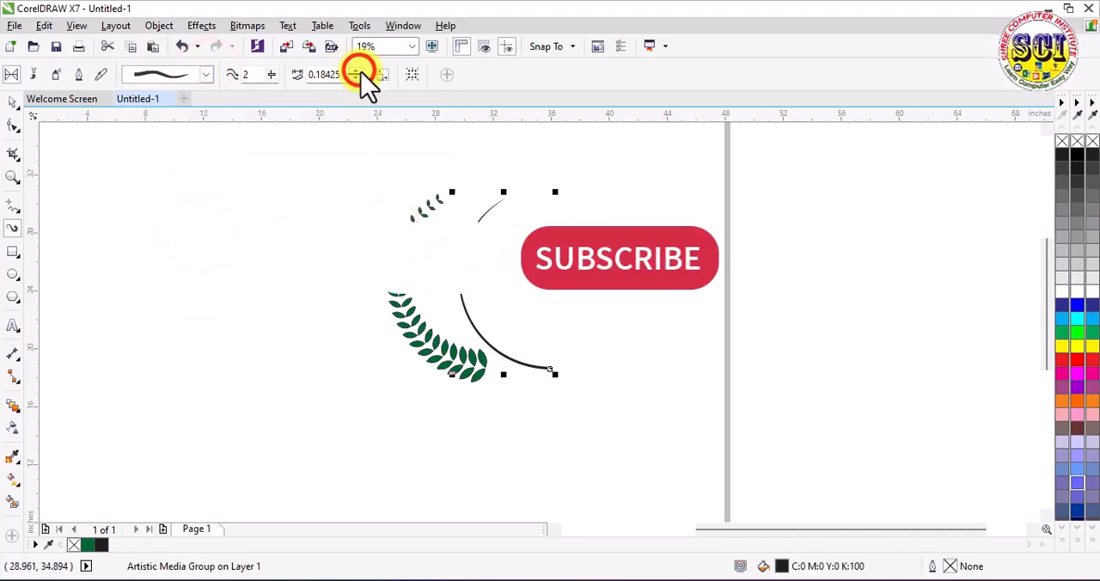
Step: Move the tapered stroke back between the leaf pairs as the branch's stem and check its fit at both ends
click(13, 106)
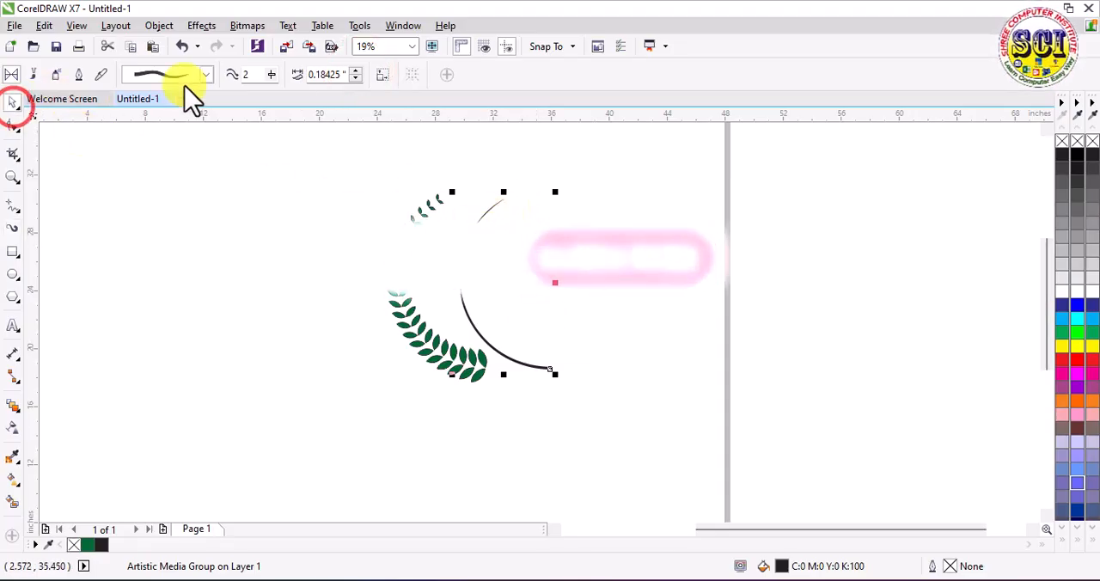
click(504, 284)
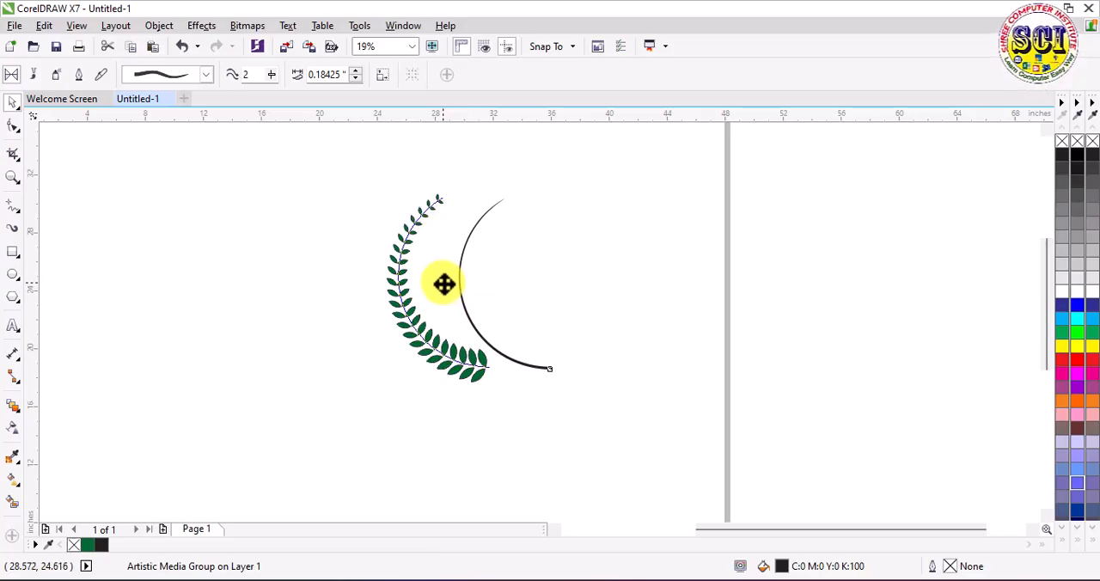
click(441, 279)
scroll(425, 219, up, 6)
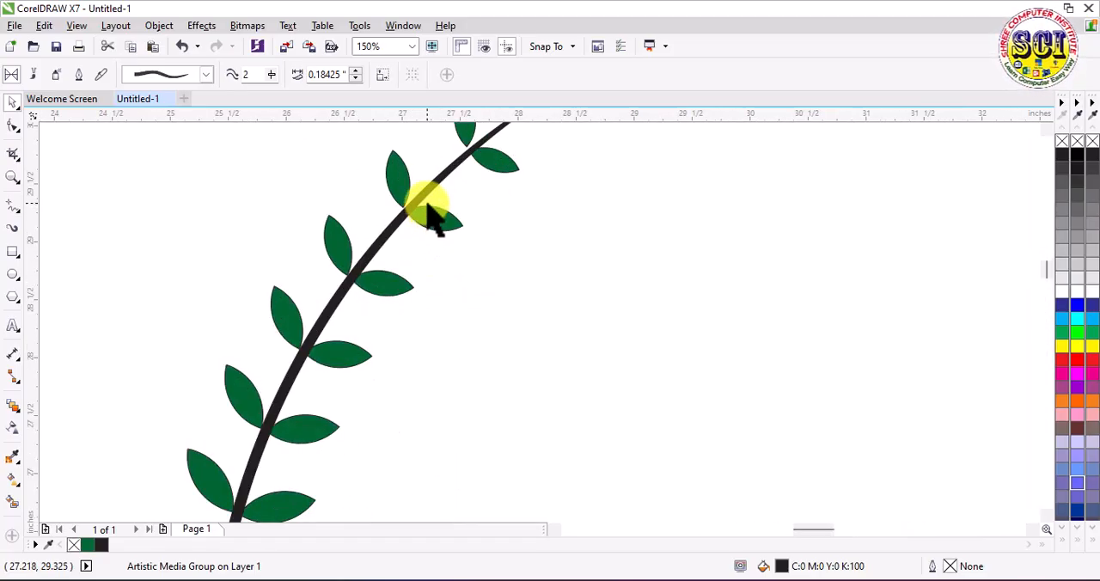
scroll(395, 232, up, 1)
scroll(362, 236, down, 6)
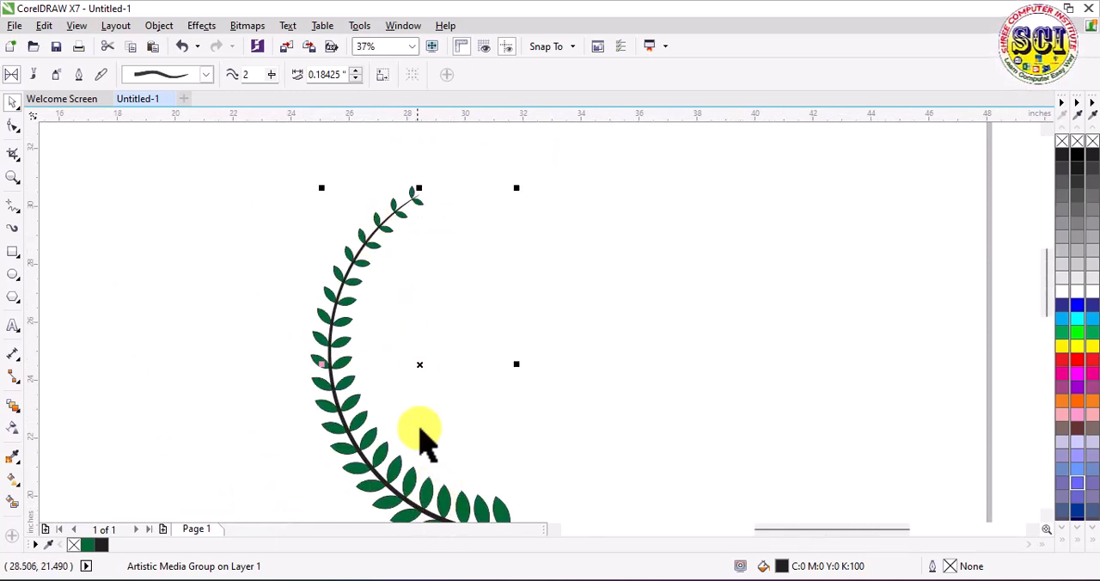
scroll(427, 443, down, 1)
scroll(429, 455, up, 6)
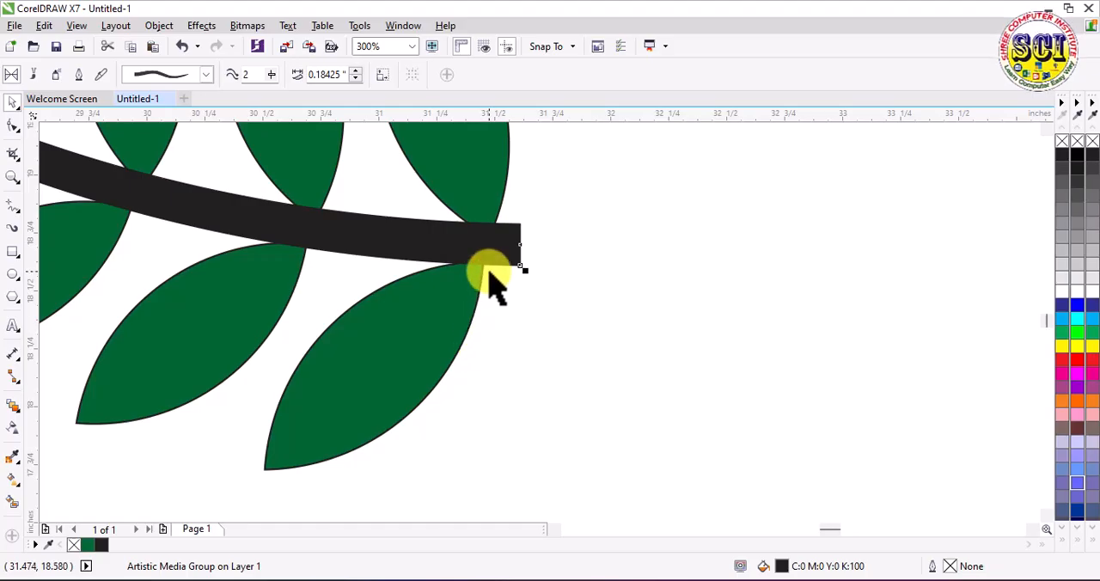
Step: Fill the stem with the leaves' Forest Green (#006633)
scroll(488, 273, down, 4)
click(86, 545)
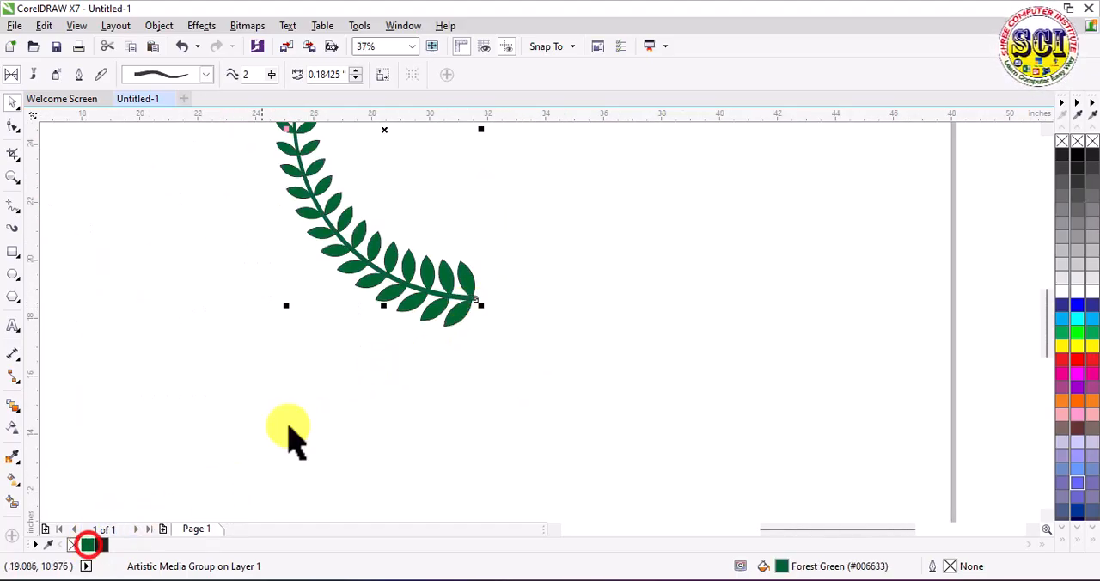
scroll(387, 275, down, 2)
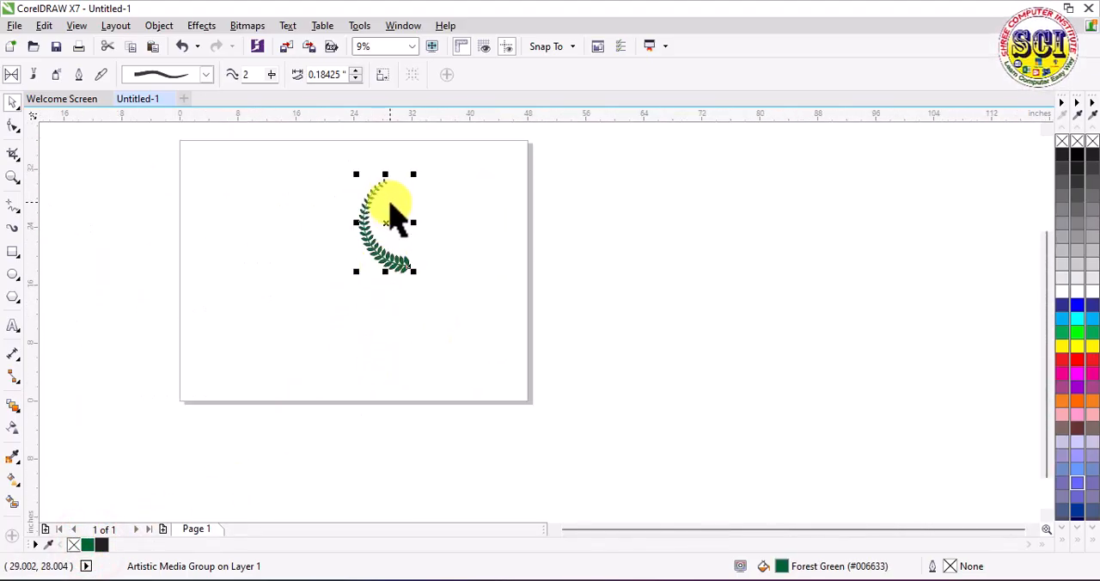
Step: Convert the stem's control arc to curves so its nodes can be edited
click(13, 127)
scroll(387, 275, up, 5)
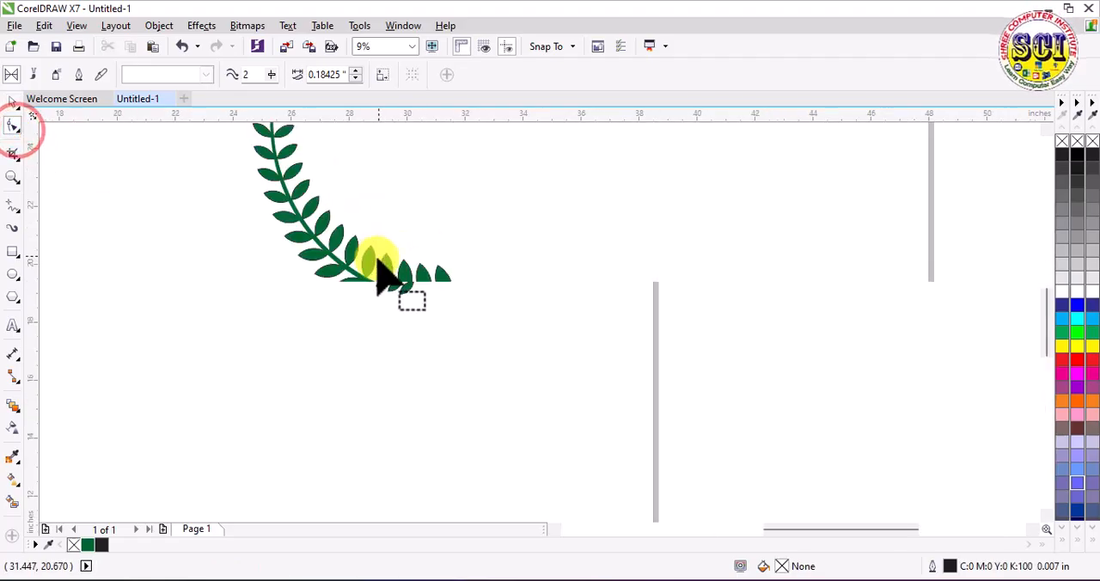
click(400, 322)
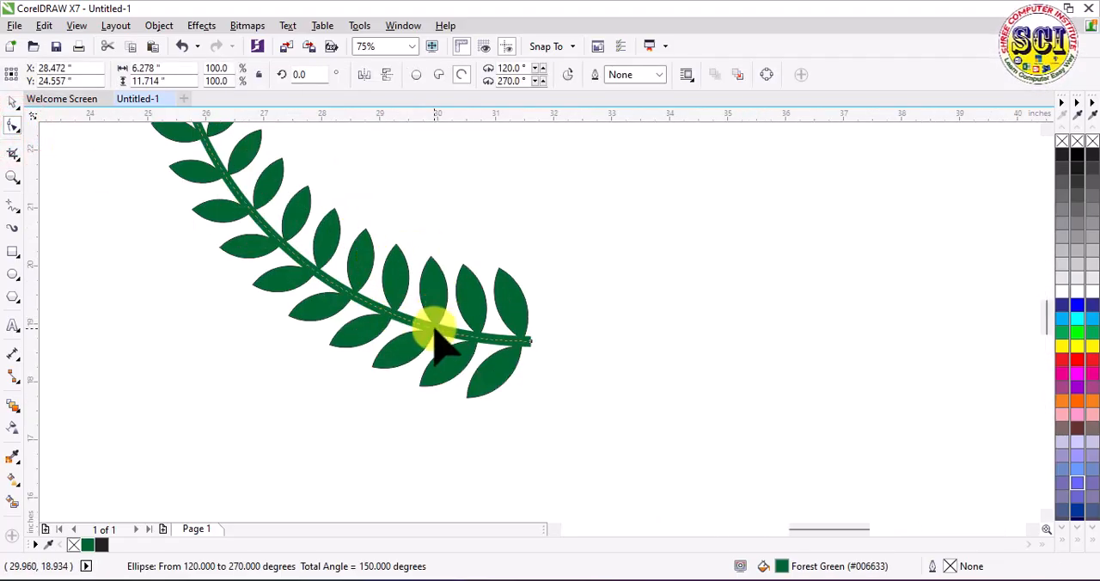
right_click(437, 338)
click(491, 213)
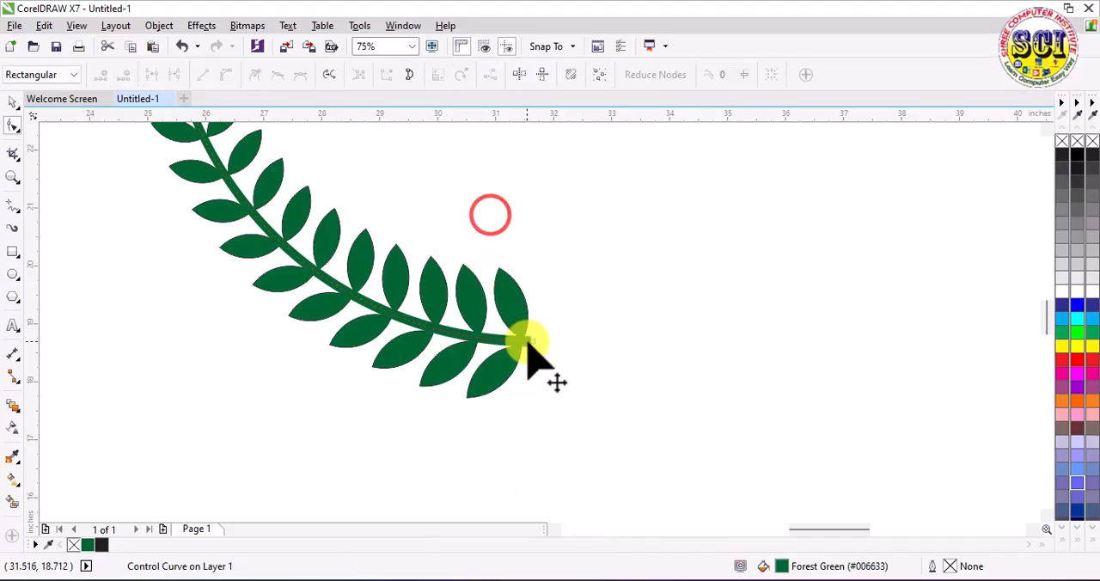
Step: Extend the stem's lower end past the last leaf pair and shape it into a tail curving downward to the right
scroll(541, 368, up, 2)
drag(522, 330, 701, 322)
key(ctrl+z)
scroll(651, 316, down, 3)
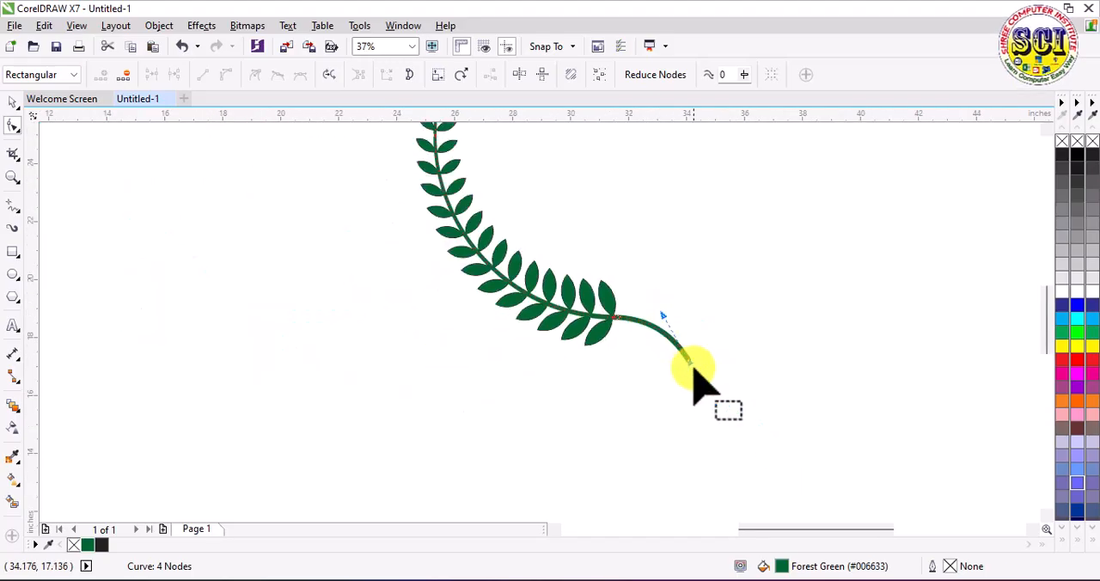
drag(688, 365, 717, 384)
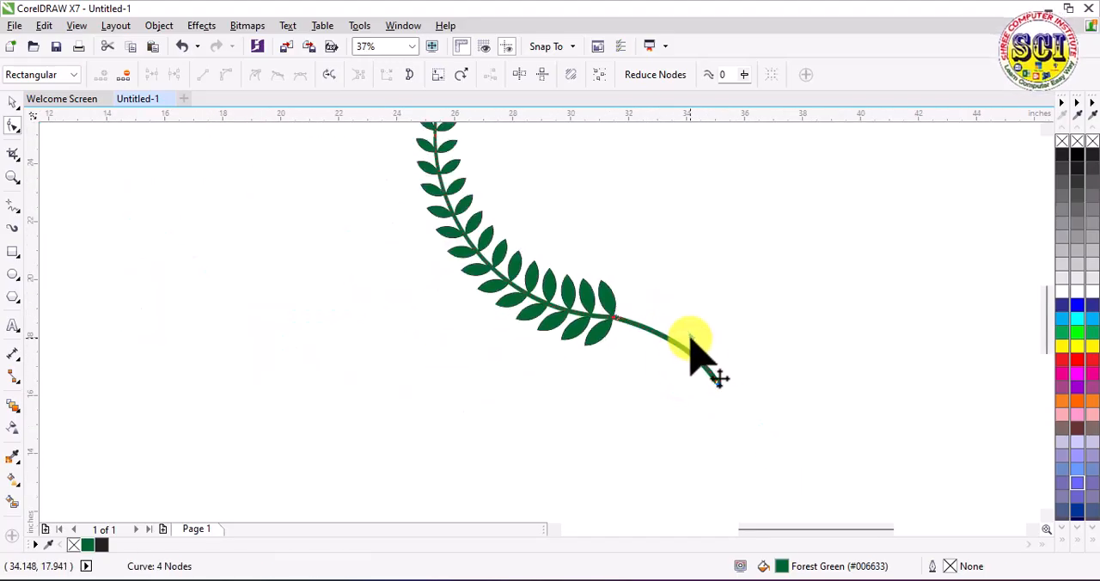
drag(687, 334, 688, 314)
scroll(564, 351, down, 3)
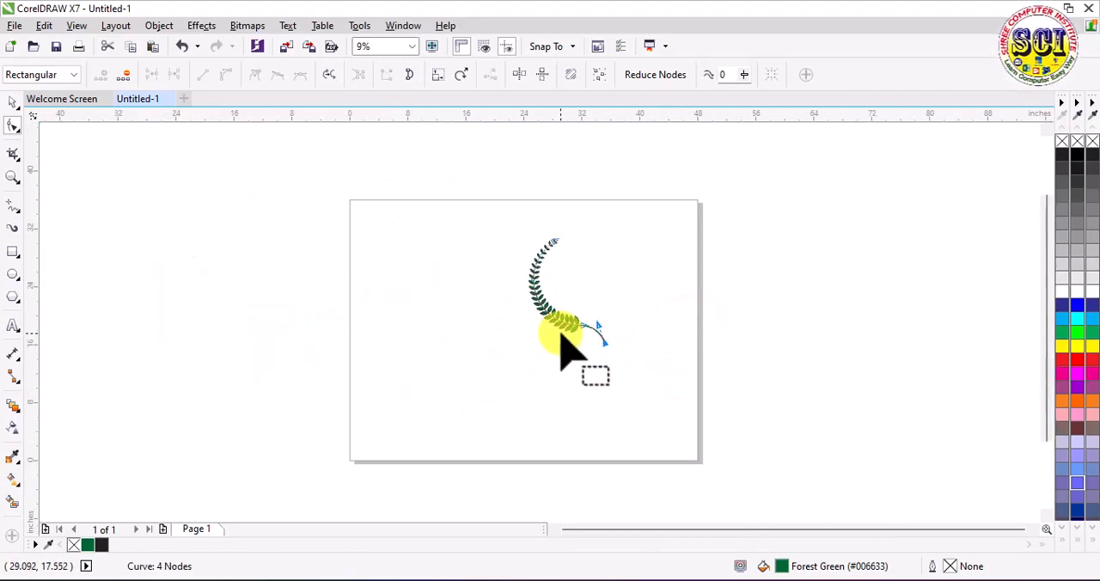
Step: Ungroup the leaf pair at the branch's upper tip into individual leaves
scroll(570, 258, up, 4)
click(12, 102)
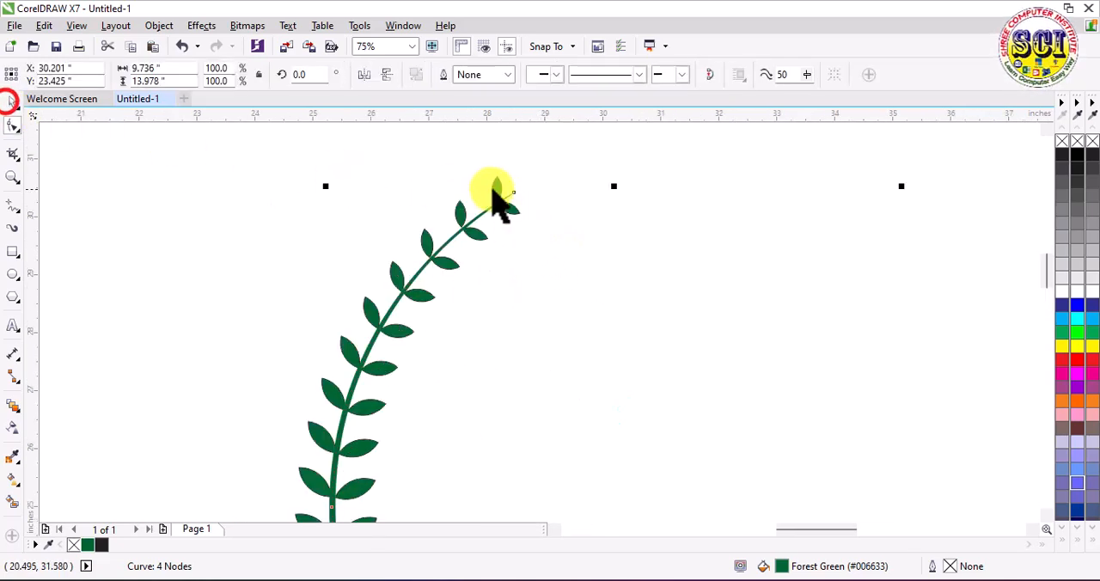
click(542, 181)
click(496, 186)
scroll(496, 186, up, 4)
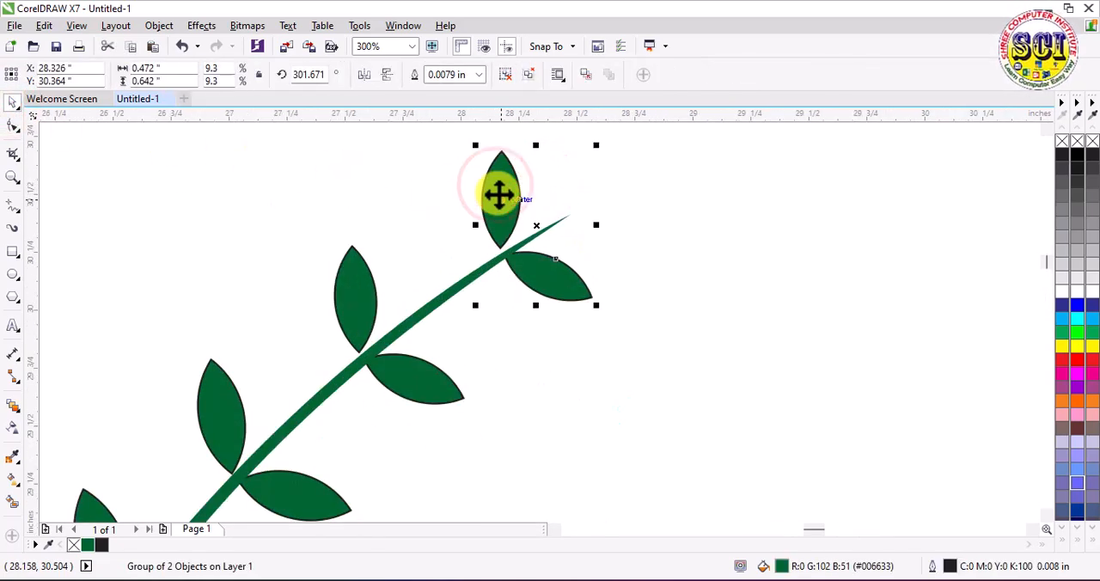
right_click(500, 194)
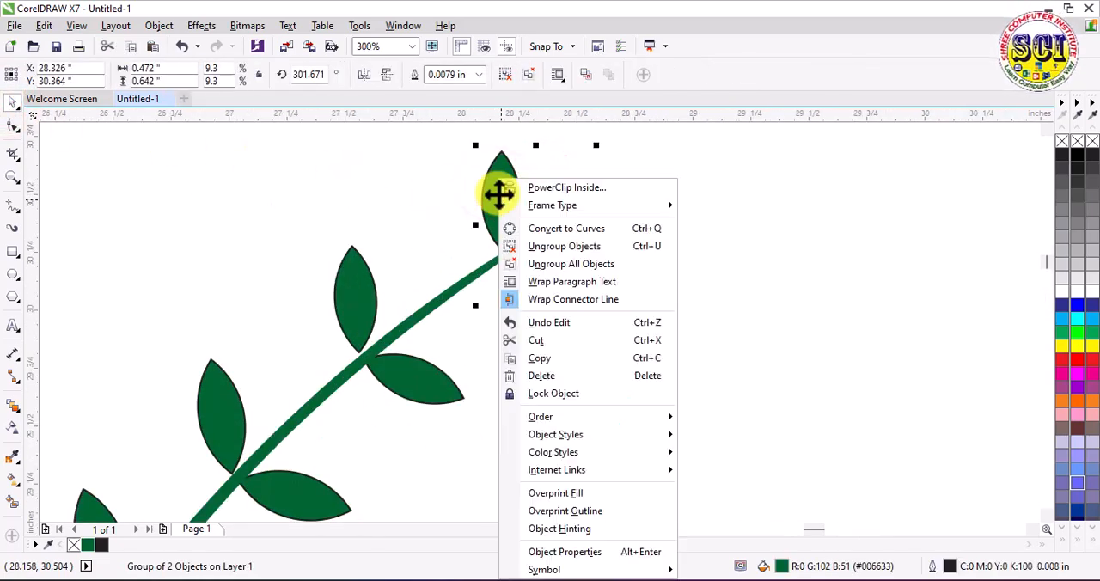
click(572, 265)
click(636, 250)
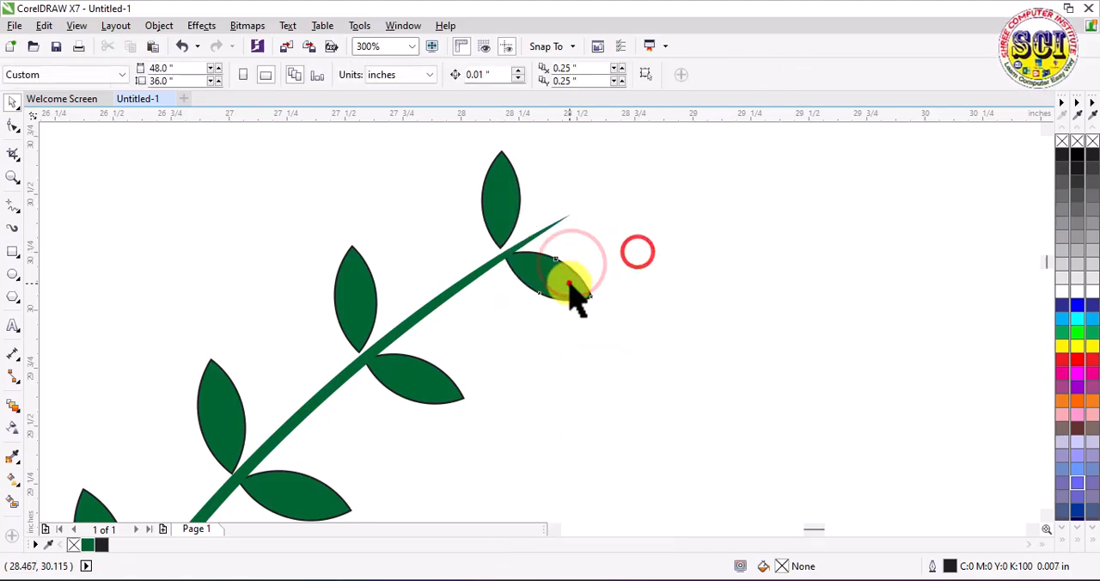
Step: Duplicate the lower leaf of the tip pair, rotate the copy to about 116.7 degrees and place it on the stem's upper tip
click(571, 282)
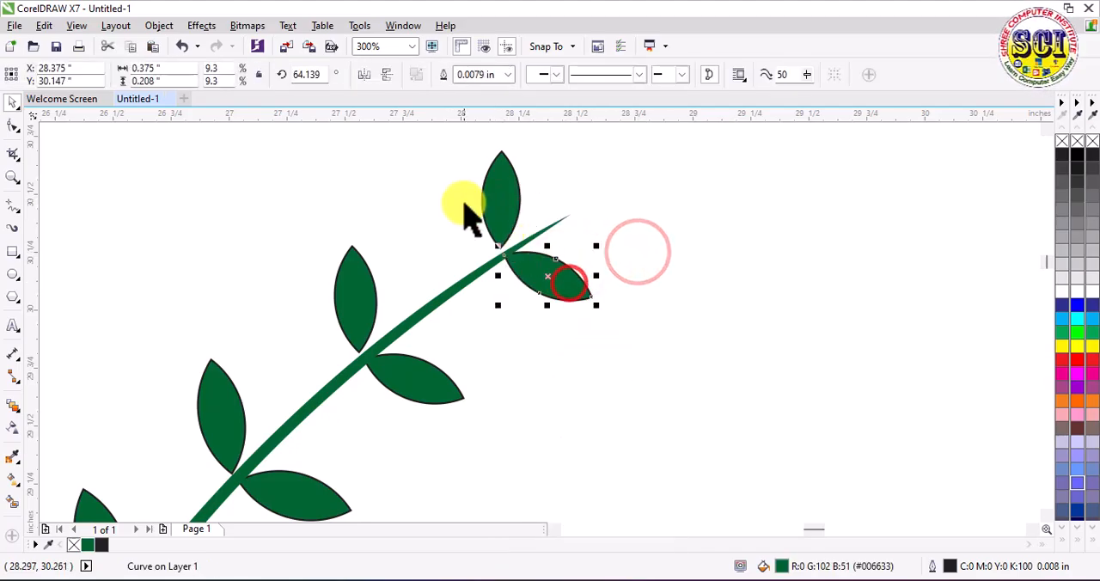
click(153, 45)
drag(547, 272, 655, 222)
drag(698, 254, 581, 203)
click(693, 197)
scroll(533, 211, down, 5)
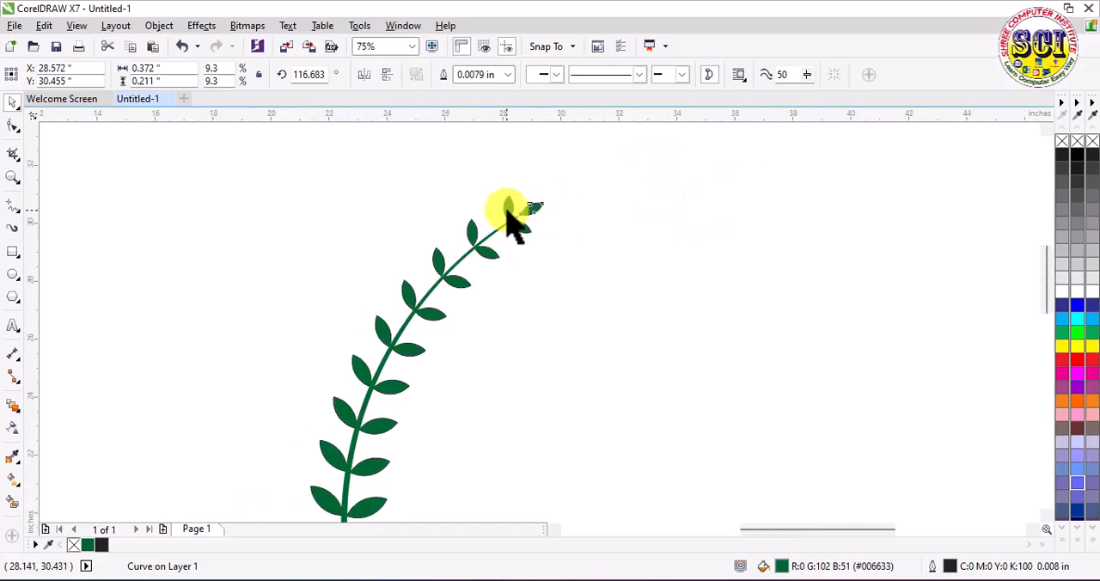
click(658, 231)
Step: Select the whole branch with its stem and move it to the left half of the page
scroll(372, 181, down, 1)
click(557, 208)
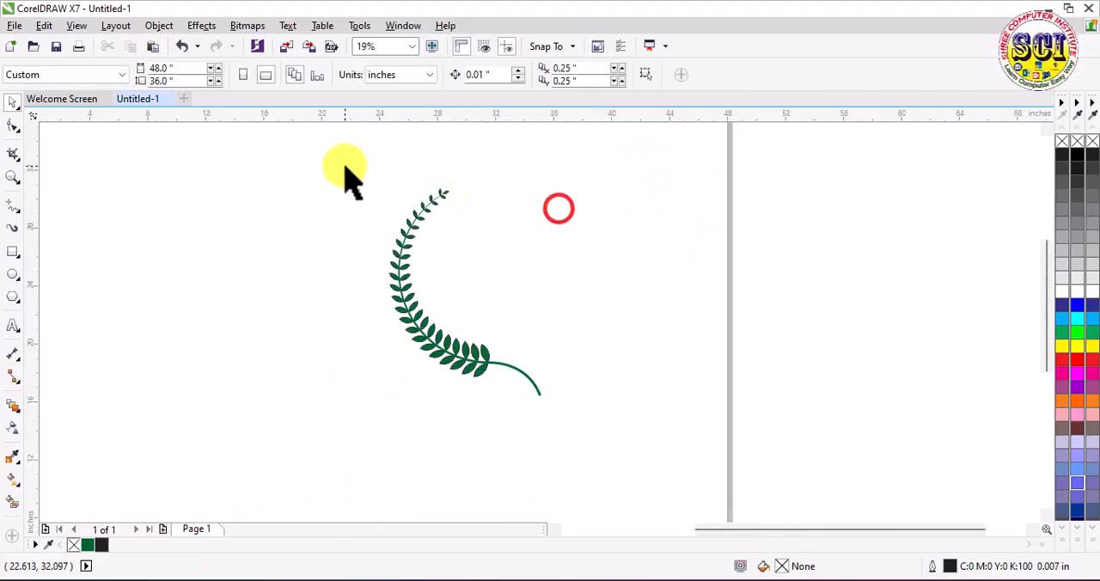
drag(344, 167, 591, 418)
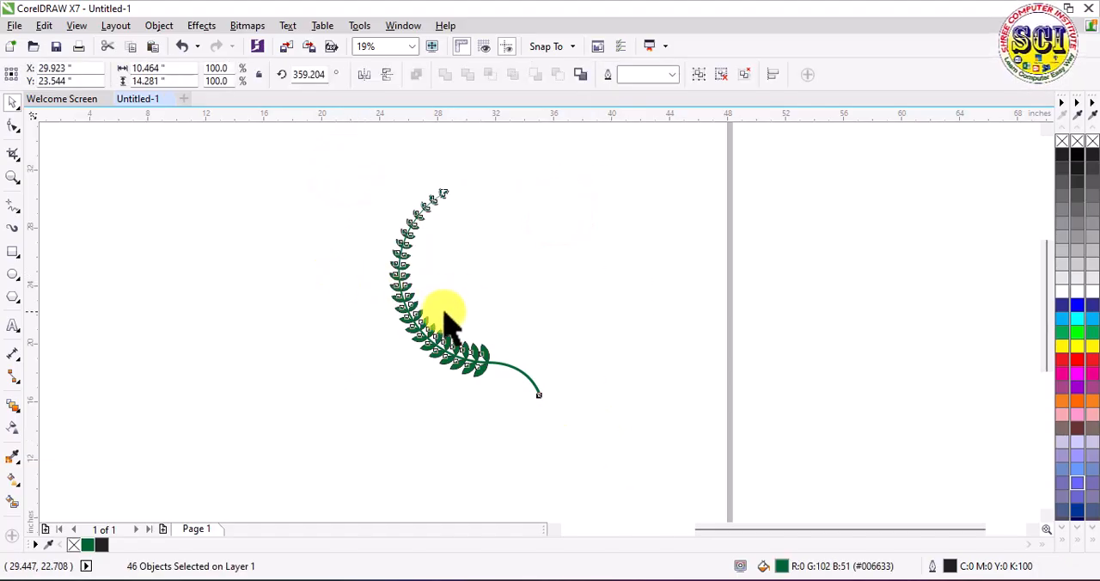
drag(412, 310, 215, 280)
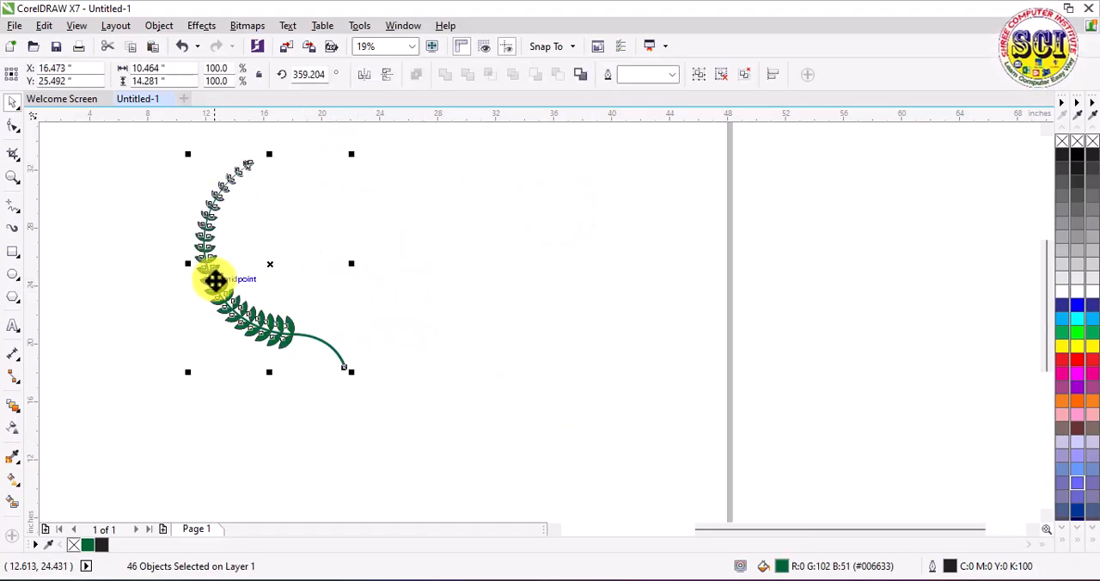
Step: Create a boundary outline around the selected branch and move the outline to the right of the original
click(578, 74)
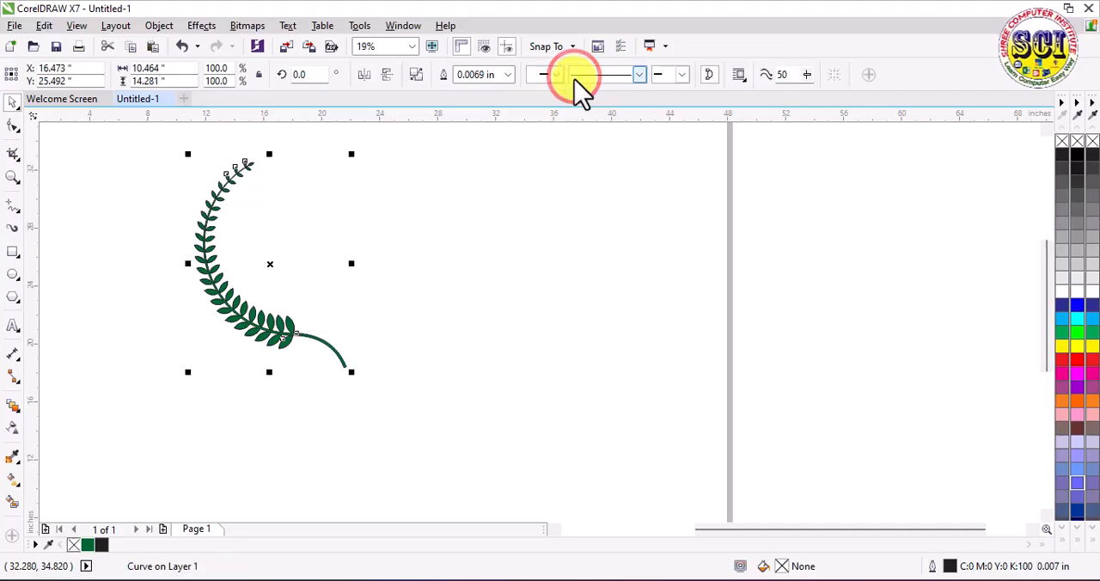
drag(209, 261, 391, 266)
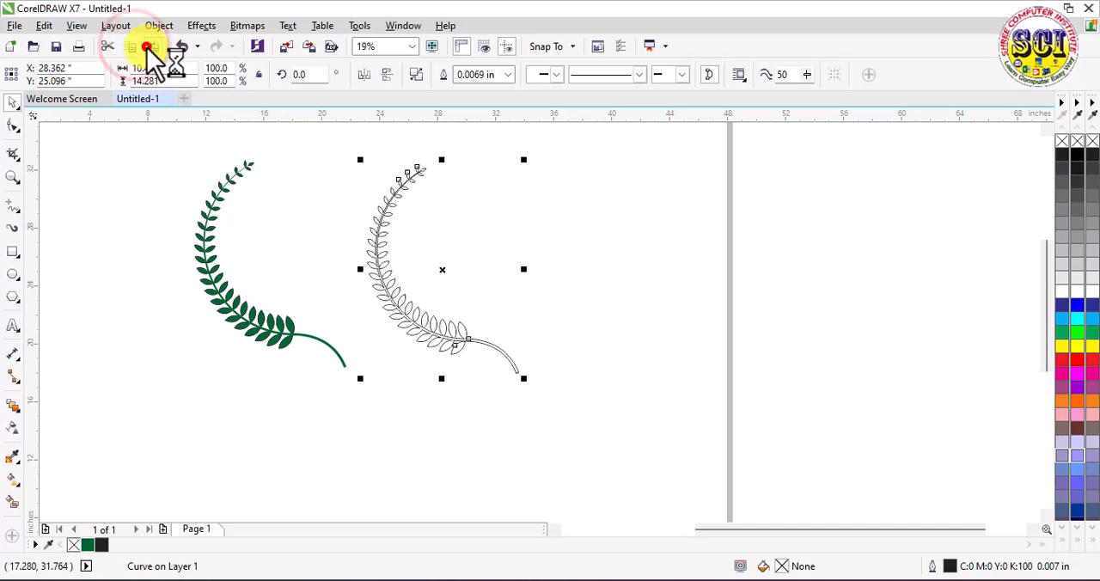
Step: Mirror a copy of the branch outline horizontally and move it right so the two stems cross into a wreath
click(364, 75)
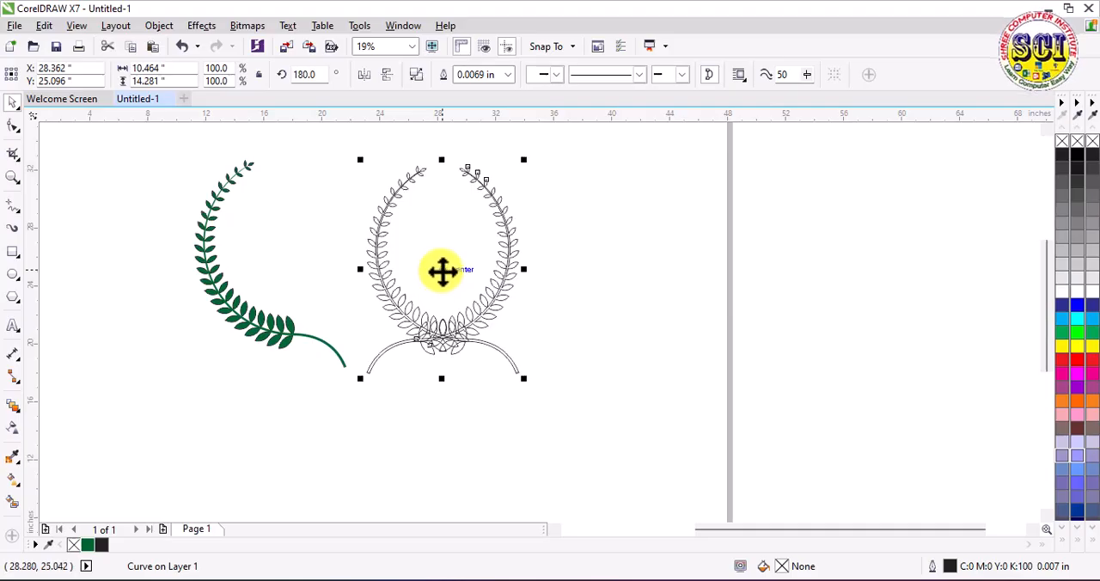
drag(442, 272, 546, 282)
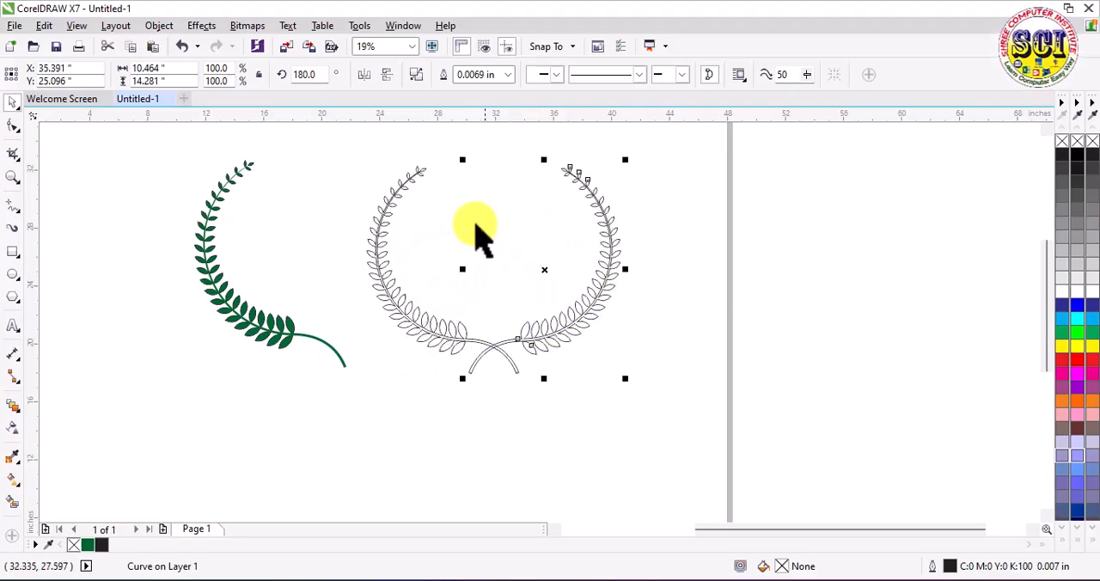
click(445, 196)
Step: Give both branch outlines a fountain fill with the start colour set to yellow, C 8, M 0, Y 100, K 0
drag(340, 146, 669, 427)
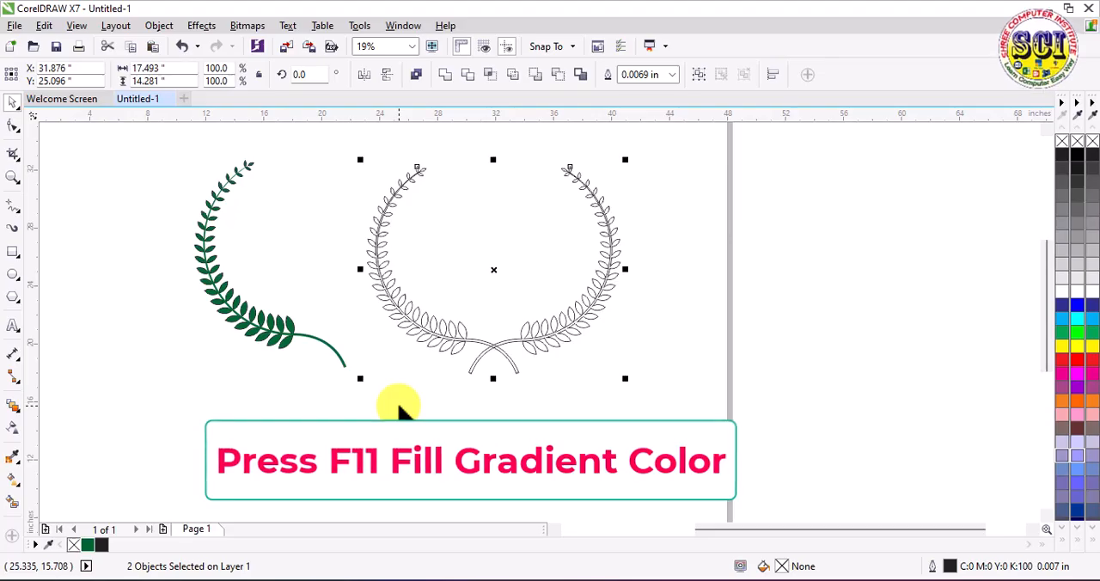
key(F11)
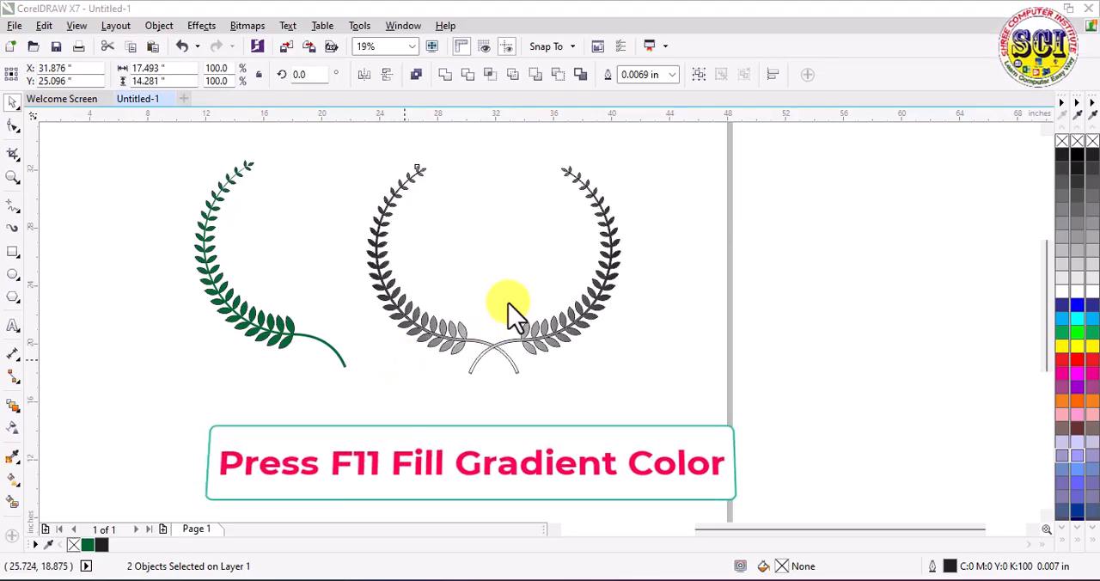
key(F11)
drag(556, 145, 804, 146)
click(663, 325)
click(671, 378)
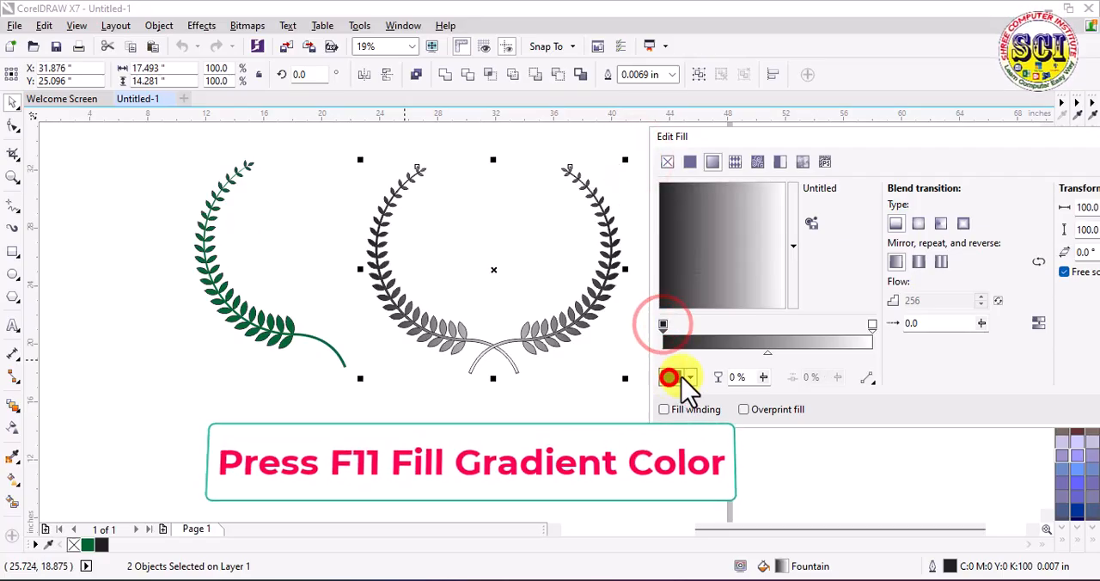
click(773, 525)
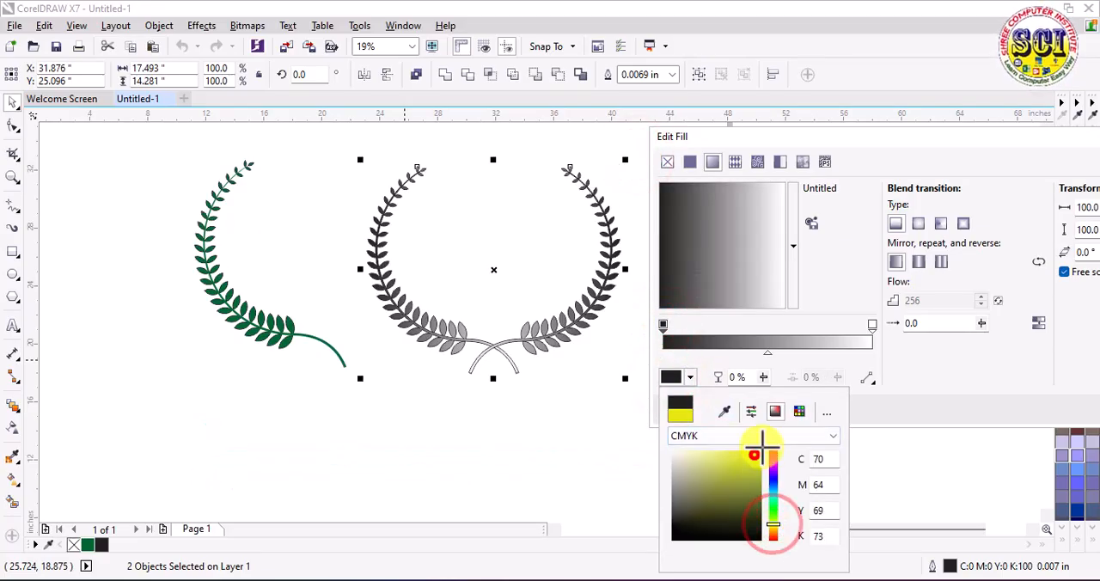
click(761, 450)
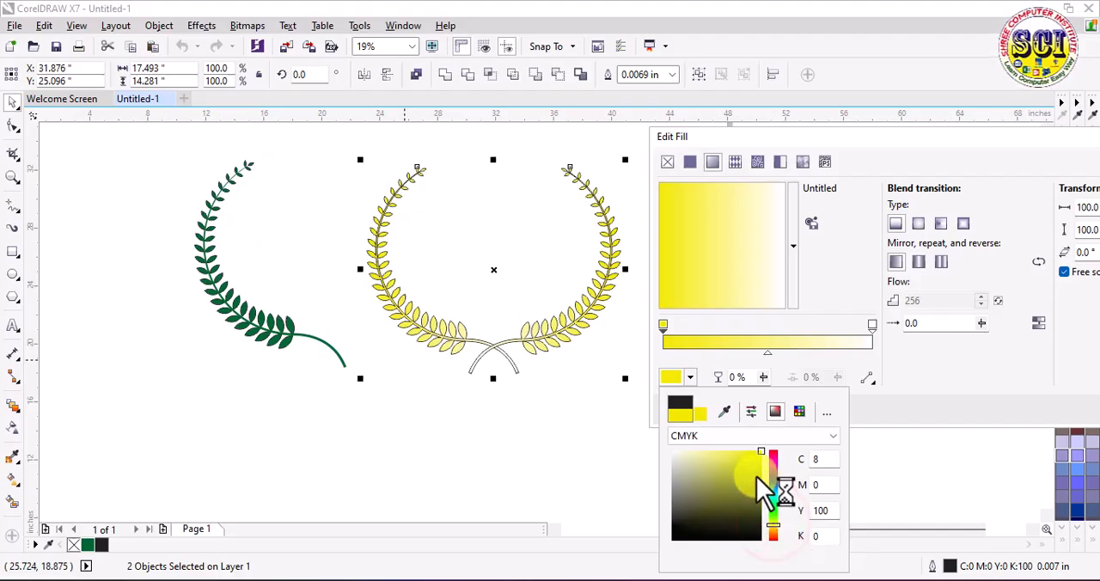
click(760, 451)
click(890, 377)
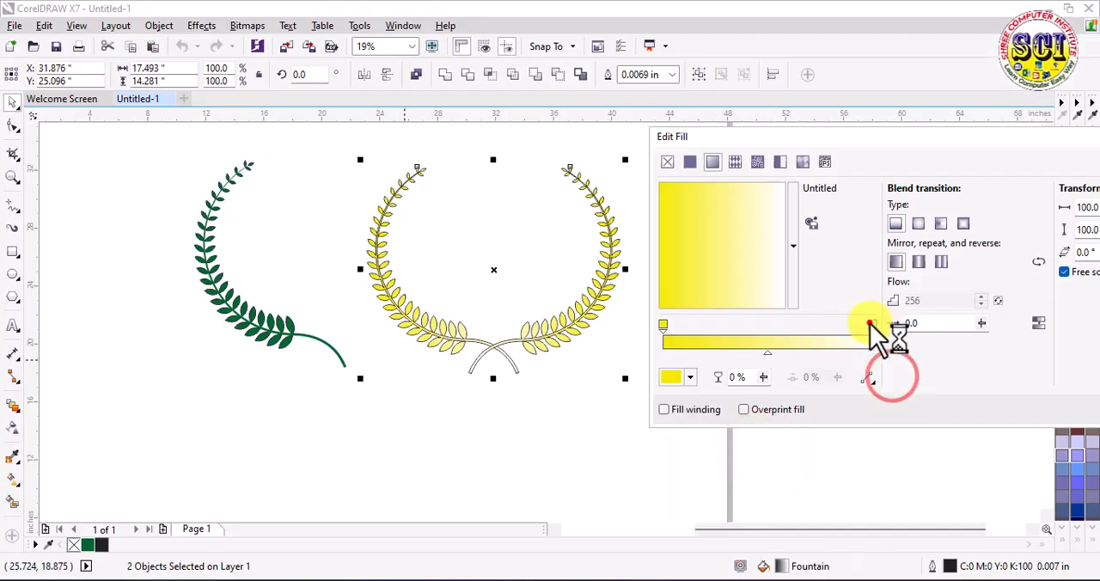
Step: Set the fountain fill's end colour to orange, C 0, M 43, Y 100, K 0
click(678, 374)
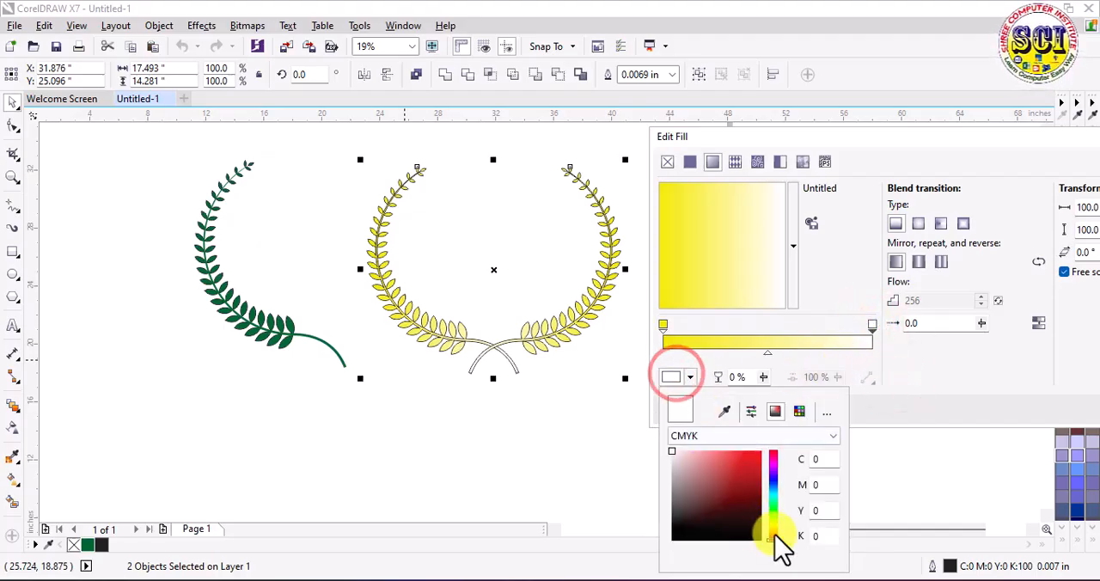
drag(774, 536, 774, 531)
click(760, 450)
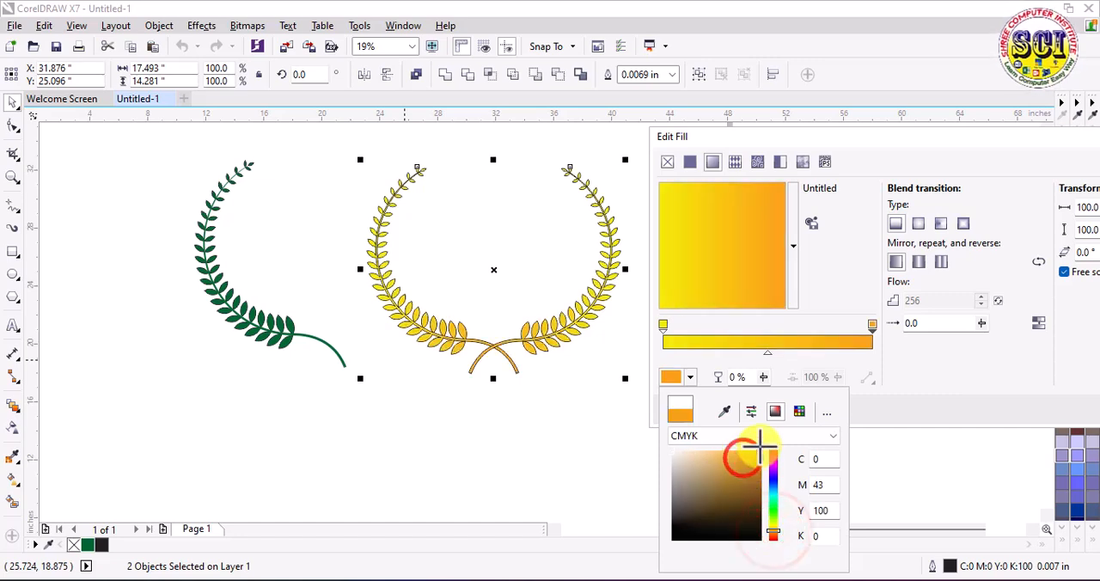
click(903, 356)
Step: Turn the gradient vertical with yellow at the top, apply it, and remove the outline from both branches
click(731, 241)
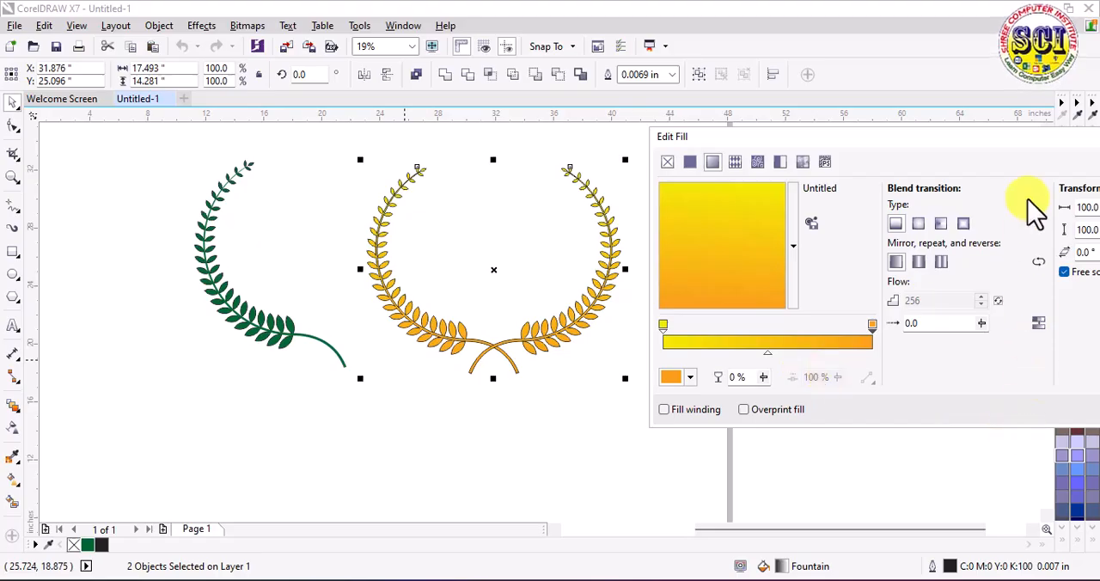
drag(1000, 140, 805, 136)
click(927, 402)
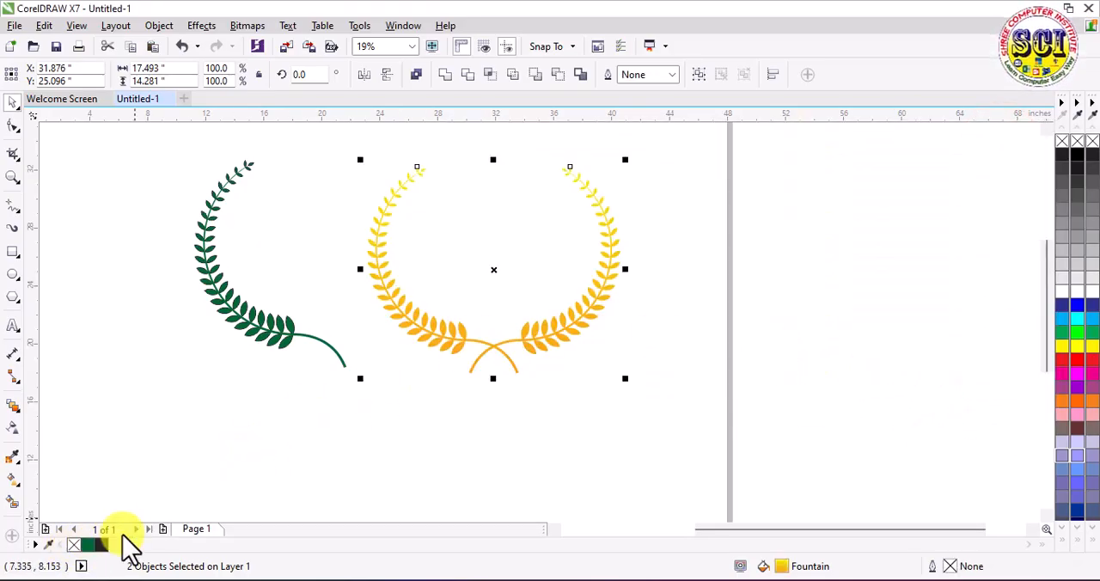
click(484, 435)
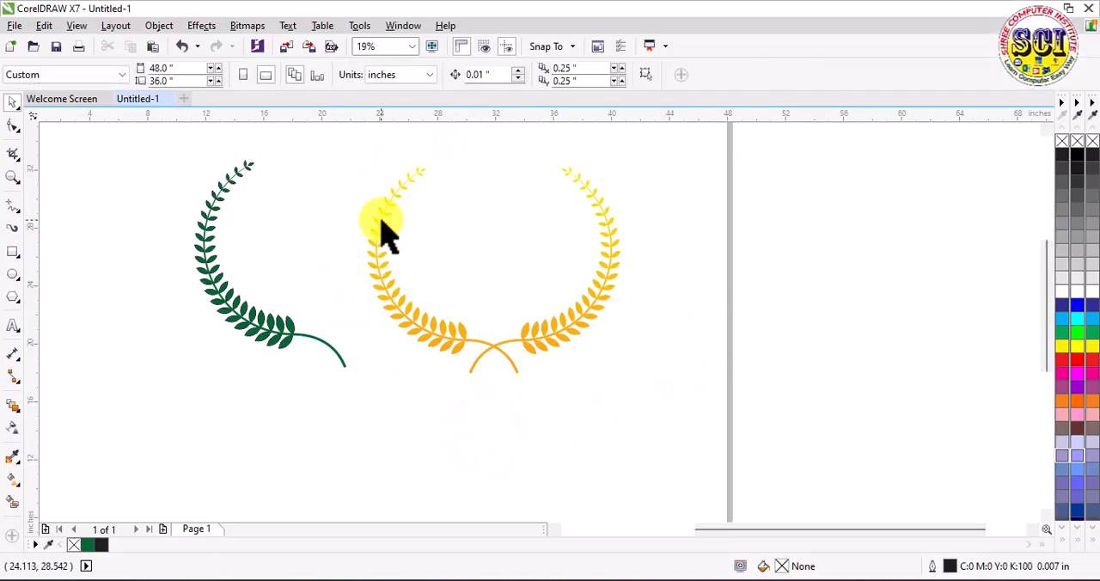